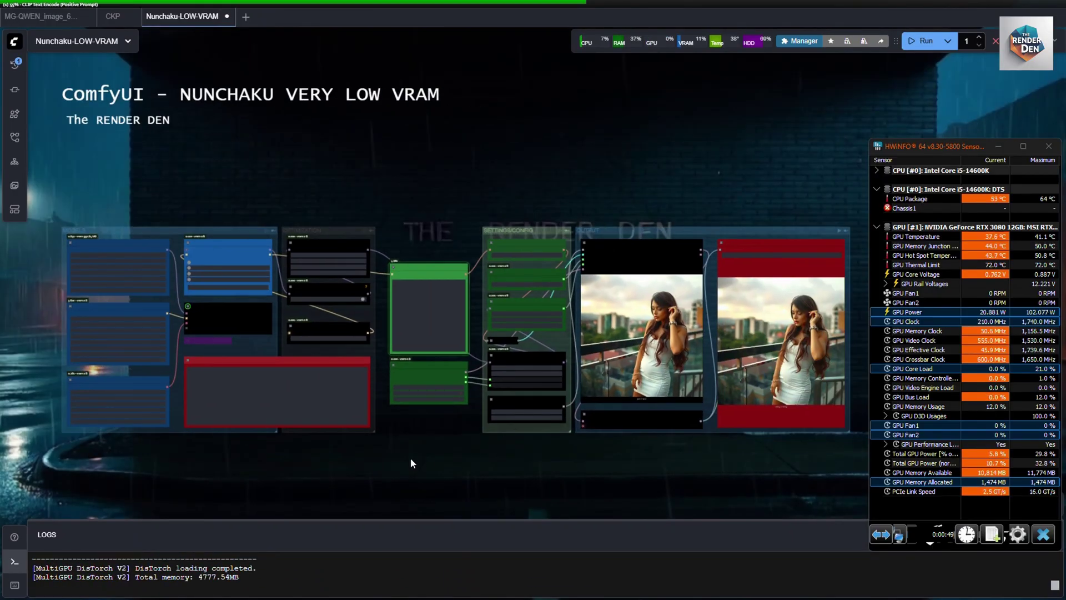
# - Examine the model, LoRA, optimization, settings and output groups of the Nunchaku-LOW-VRAM workflow
pyautogui.moveTo(412, 463); pyautogui.dragTo(651, 432)
pyautogui.scroll(12, 284, 277)
pyautogui.moveTo(264, 289); pyautogui.dragTo(255, 200)
pyautogui.scroll(-2, 683, 210)
pyautogui.moveTo(683, 209); pyautogui.dragTo(72, 421)
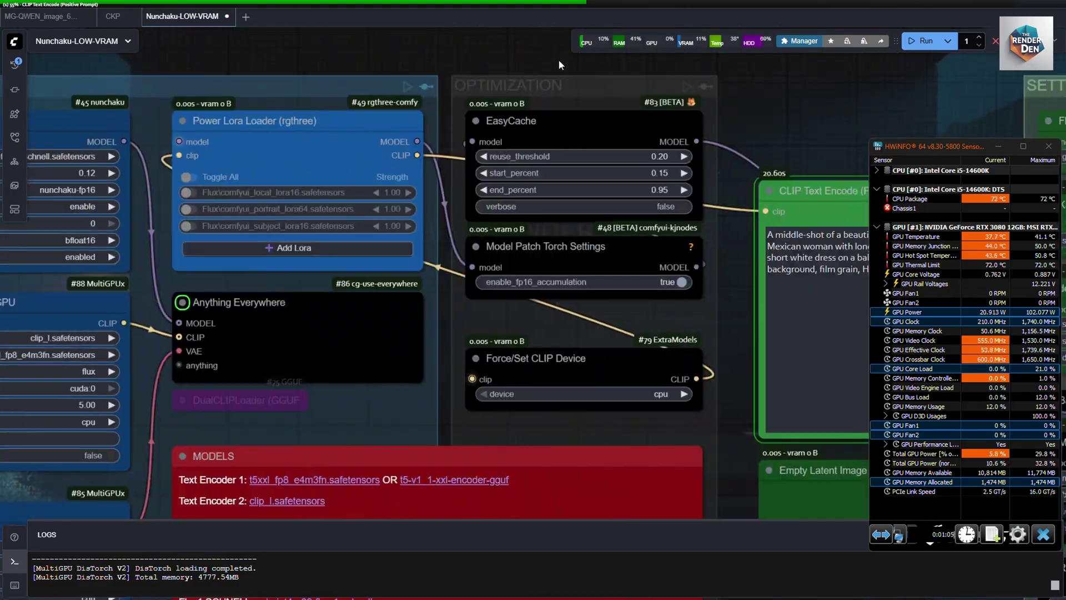
pyautogui.moveTo(722, 373); pyautogui.dragTo(422, 224)
pyautogui.scroll(-2, 704, 169)
pyautogui.moveTo(704, 168); pyautogui.dragTo(689, 267)
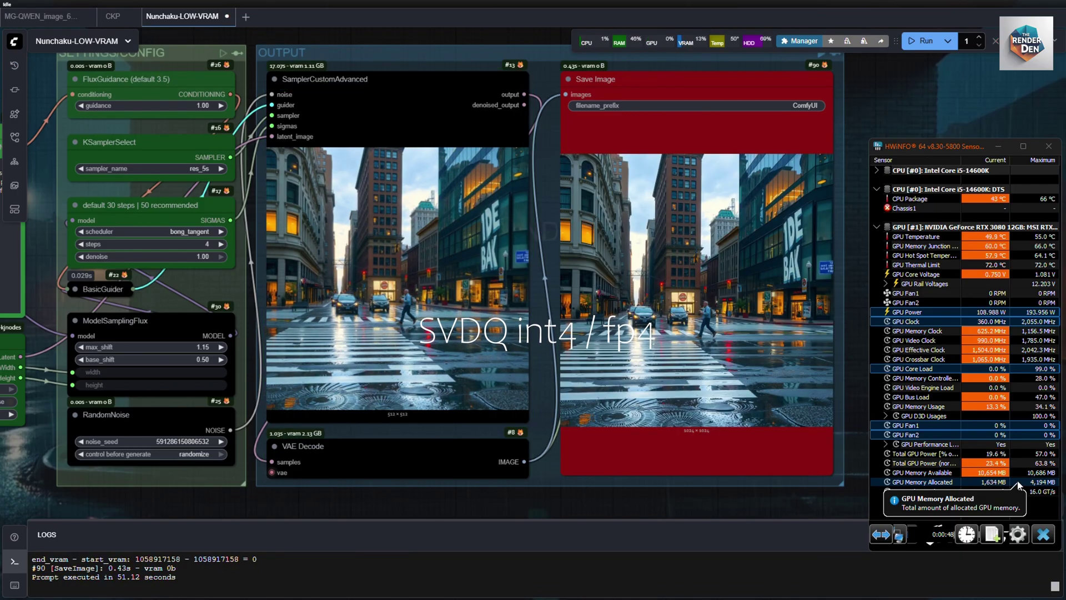
# - Run the Nunchaku-LOW-VRAM workflow
pyautogui.rightClick(719, 197)
pyautogui.click(745, 206)
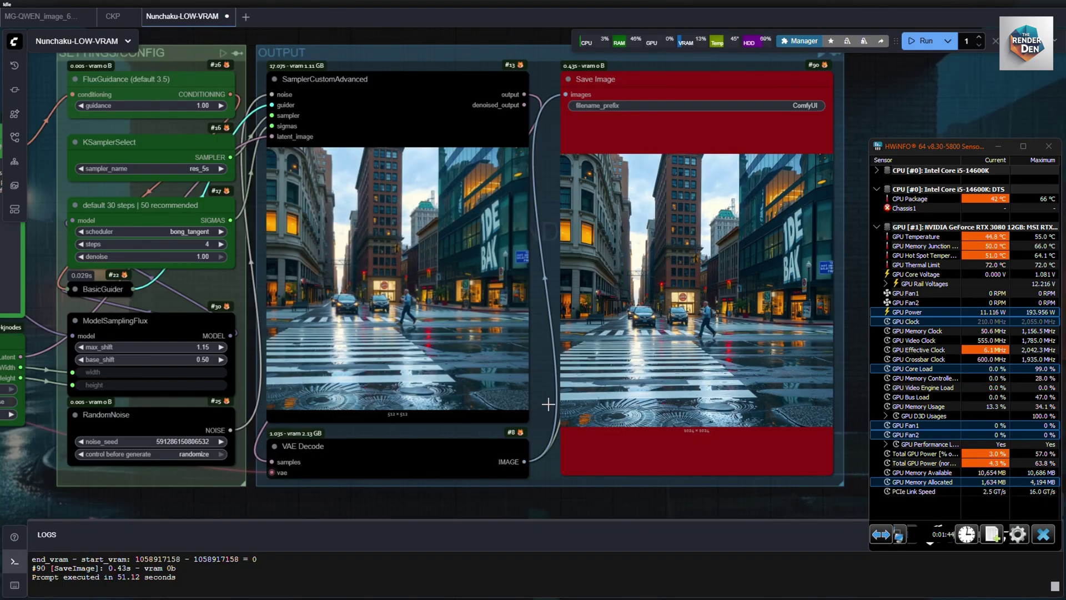
pyautogui.click(922, 41)
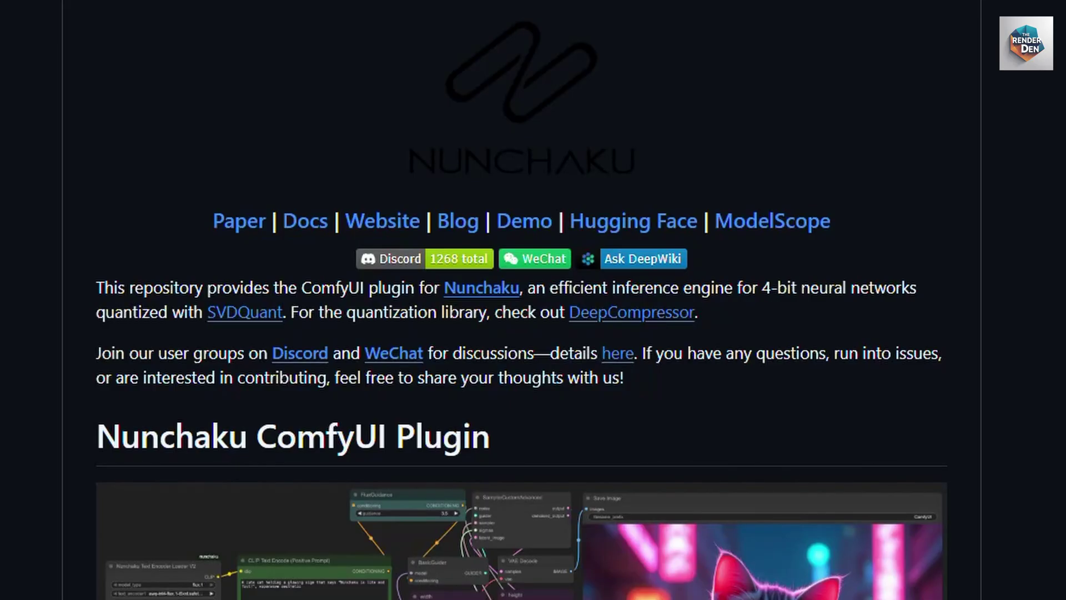
# - Read the Nunchaku ComfyUI plugin repository page through its sample workflow, News and Getting Started sections
pyautogui.scroll(-1, 522, 333)
pyautogui.scroll(-10, 522, 333)
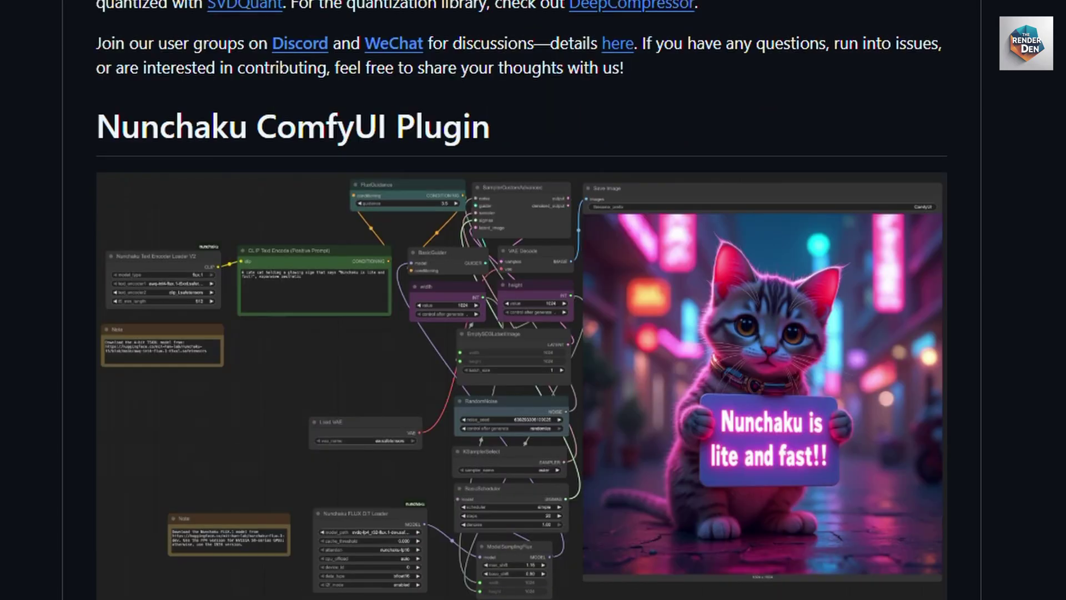
pyautogui.scroll(-7, 522, 333)
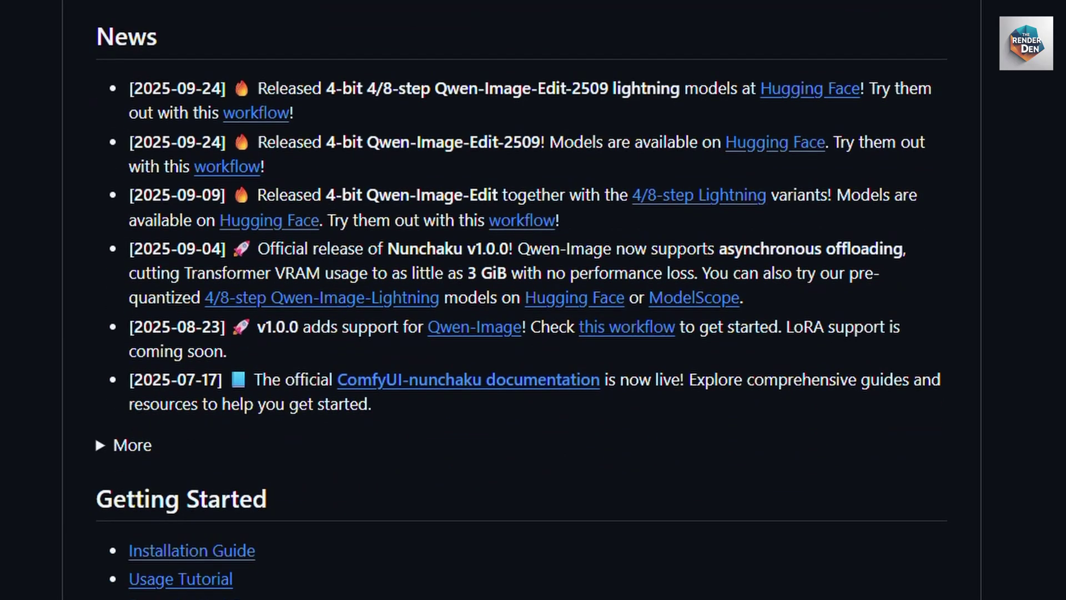
pyautogui.scroll(-5, 522, 333)
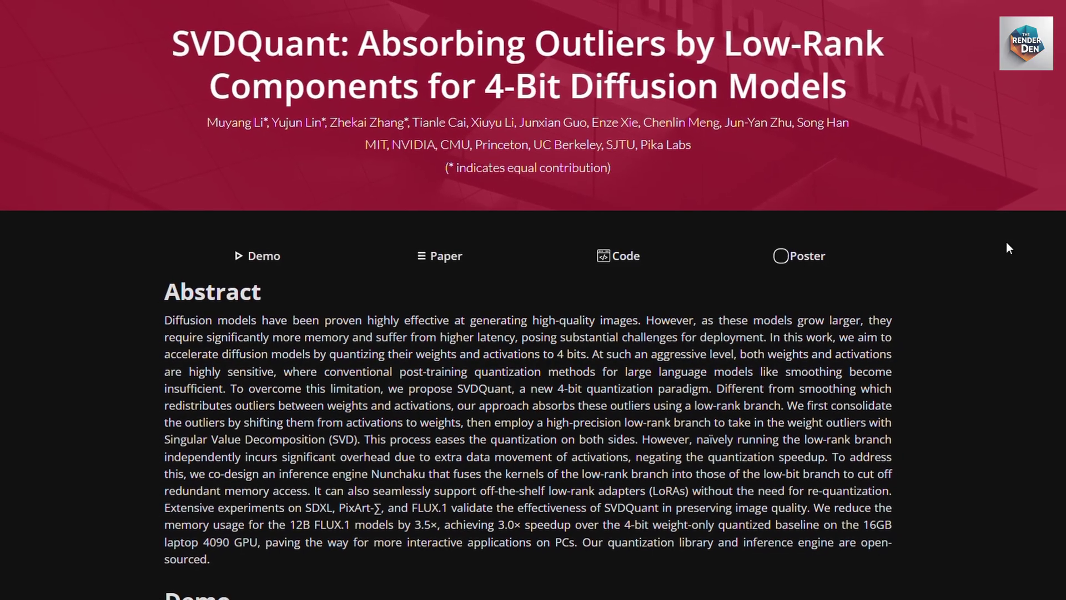
# - Read the SVDQuant project page's abstract and its speed and memory comparisons with NF4 and other quantizations
pyautogui.scroll(-5, 1007, 242)
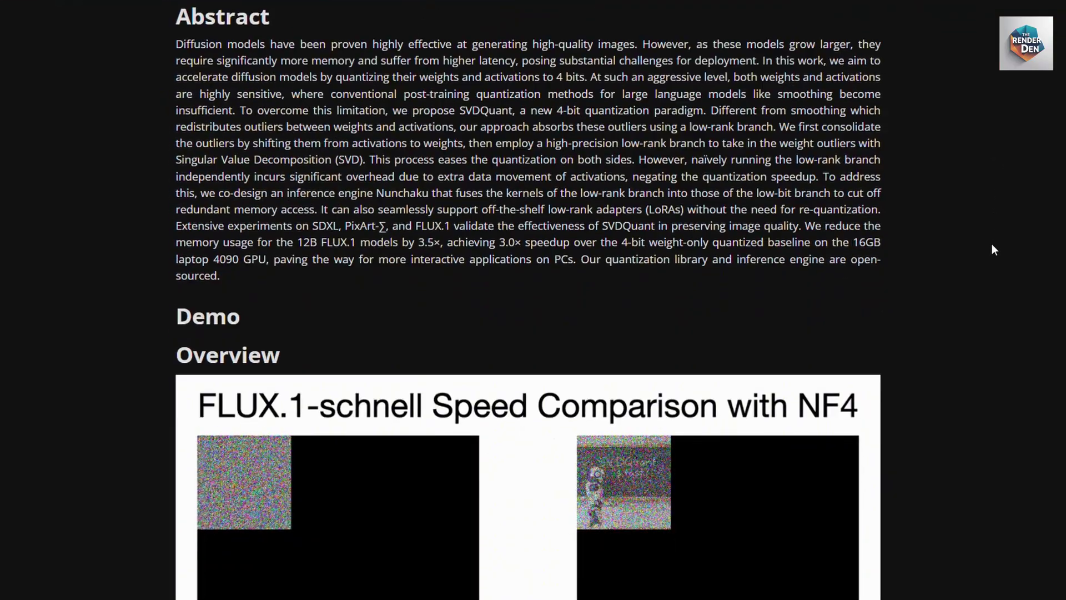
pyautogui.scroll(-5, 992, 243)
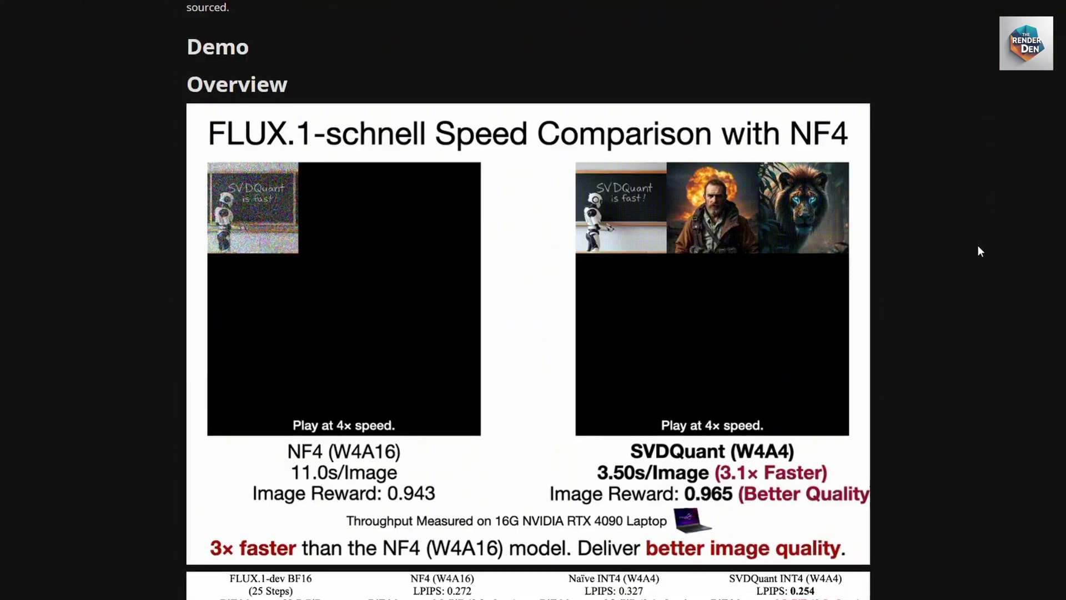
pyautogui.scroll(-4, 979, 251)
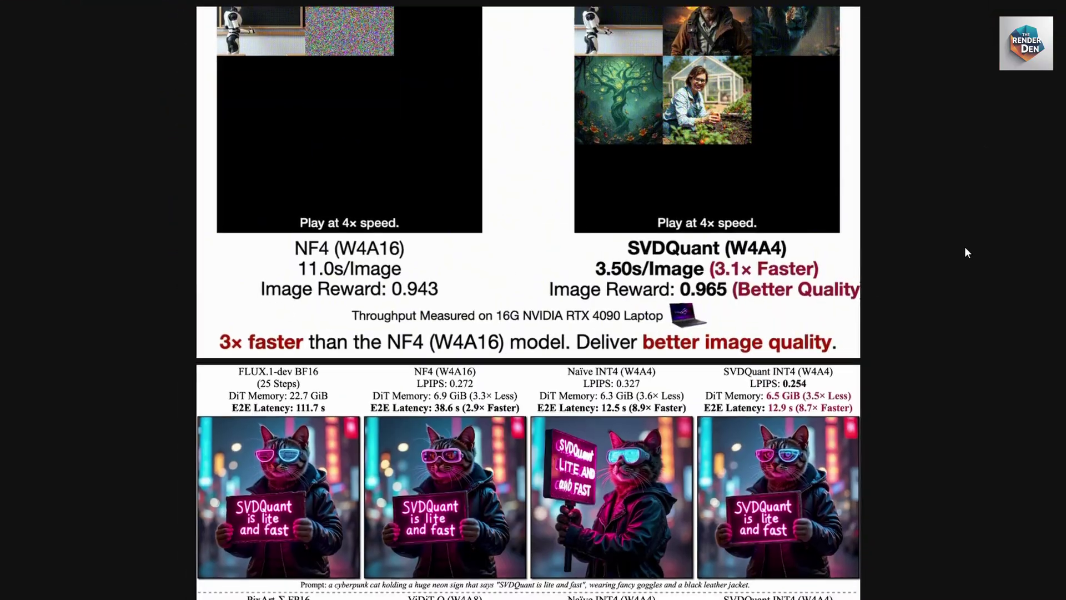
pyautogui.scroll(-5, 966, 247)
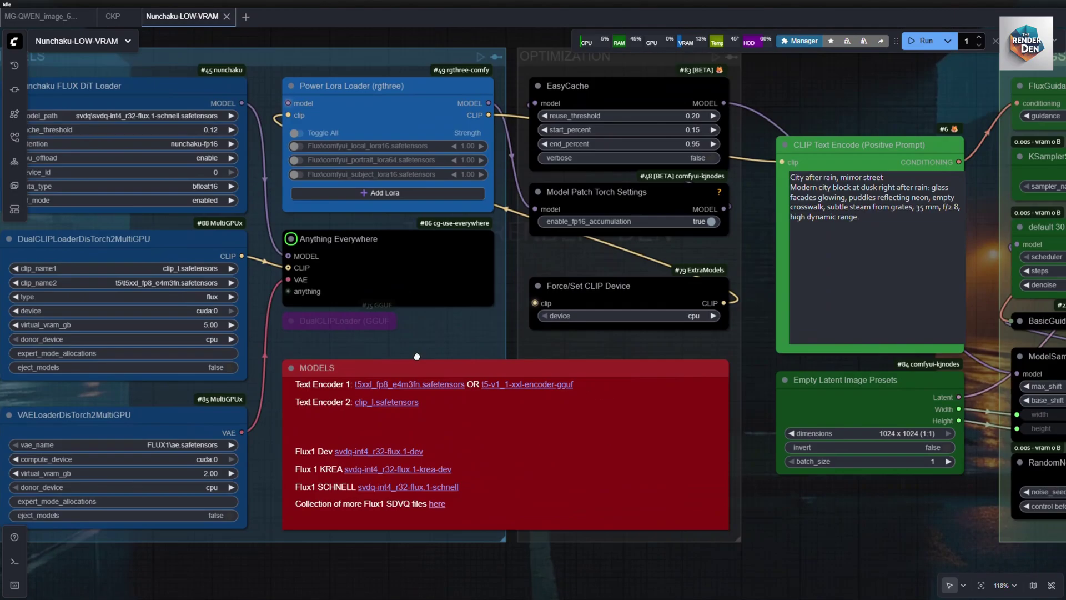
# - Expand the DualCLIPLoader (GGUF) node in the models group and toggle its bypass state
pyautogui.scroll(8, 445, 117)
pyautogui.scroll(-1, 408, 470)
pyautogui.moveTo(408, 470); pyautogui.dragTo(759, 421)
pyautogui.click(589, 405)
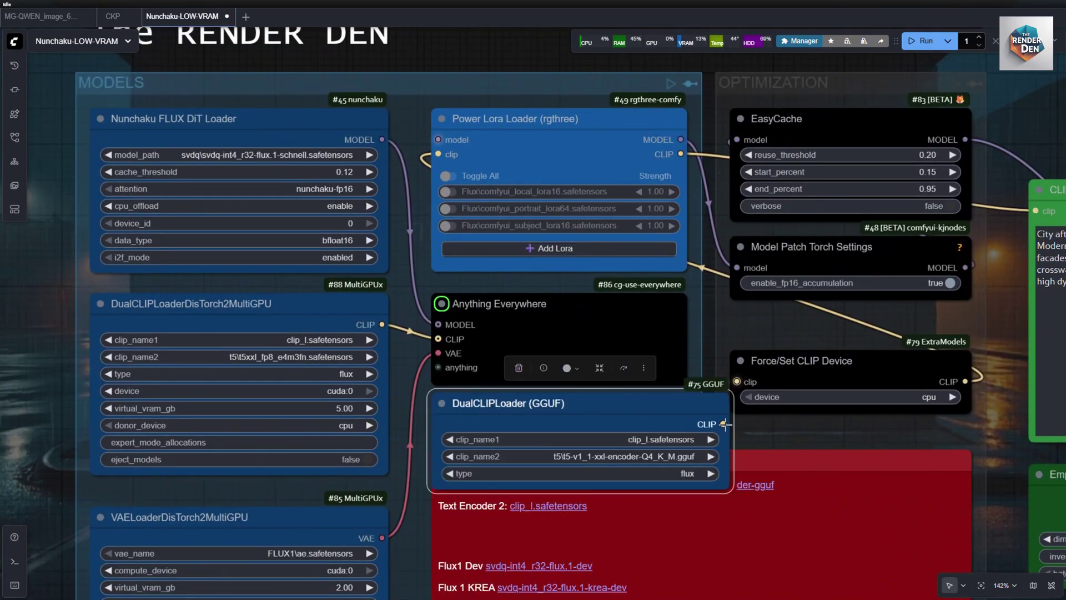
pyautogui.hotkey('ctrl', 'b')
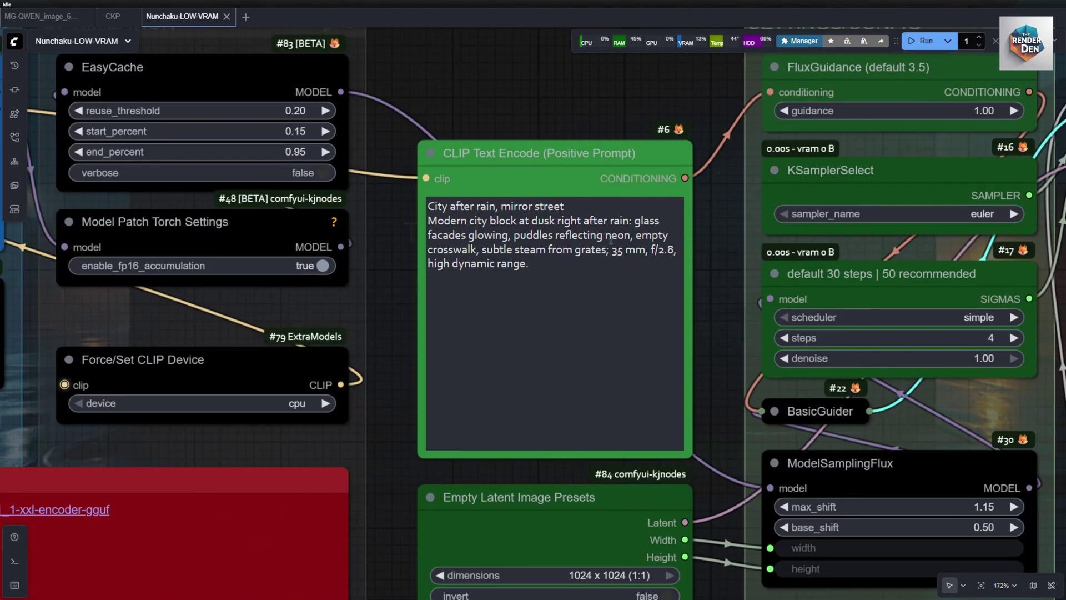
# - Examine the model download note and the remaining node groups of the workflow
pyautogui.moveTo(671, 555); pyautogui.dragTo(591, 323)
pyautogui.moveTo(613, 146); pyautogui.dragTo(282, 512)
pyautogui.moveTo(603, 431); pyautogui.dragTo(555, 177)
pyautogui.scroll(-4, 547, 445)
pyautogui.moveTo(747, 500); pyautogui.dragTo(517, 558)
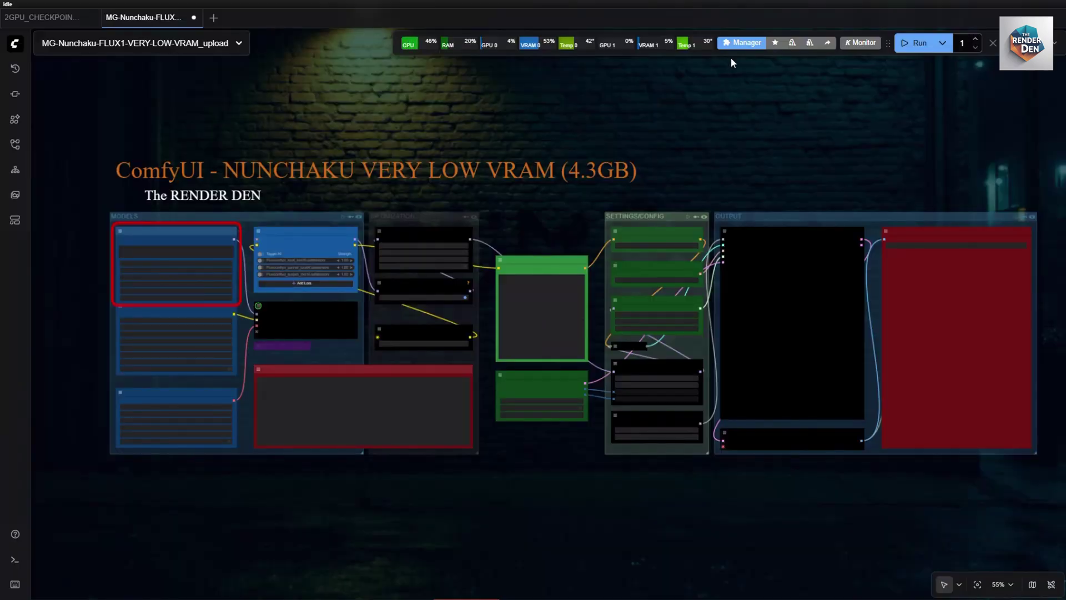
# - Search the custom nodes in ComfyUI Manager for "nunchaku" and install comfyui-nunchaku
pyautogui.click(742, 42)
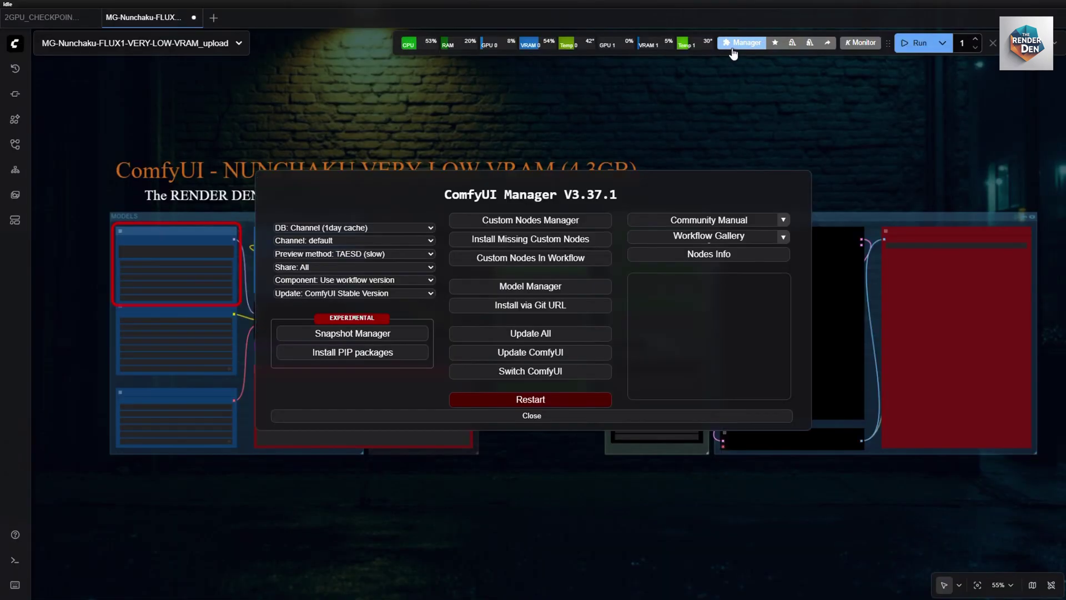
pyautogui.click(555, 222)
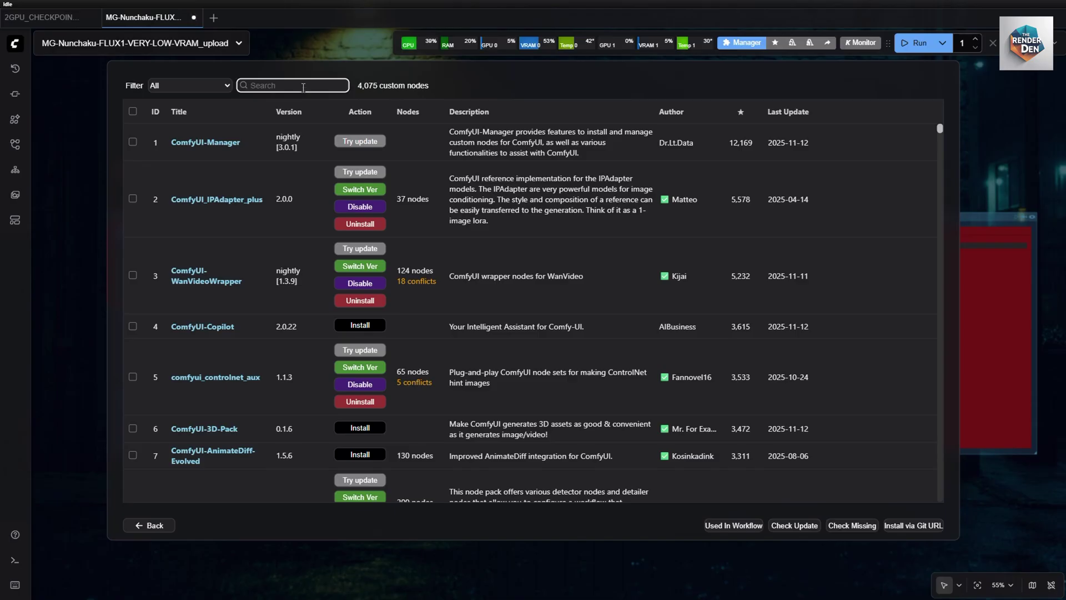
pyautogui.write('nunchaku')
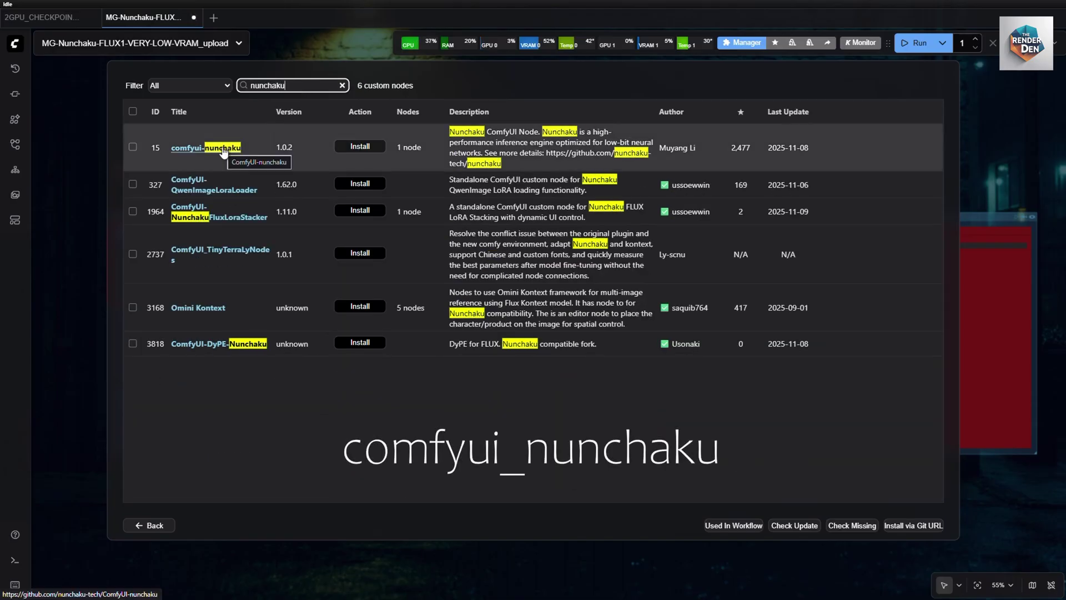
pyautogui.click(360, 146)
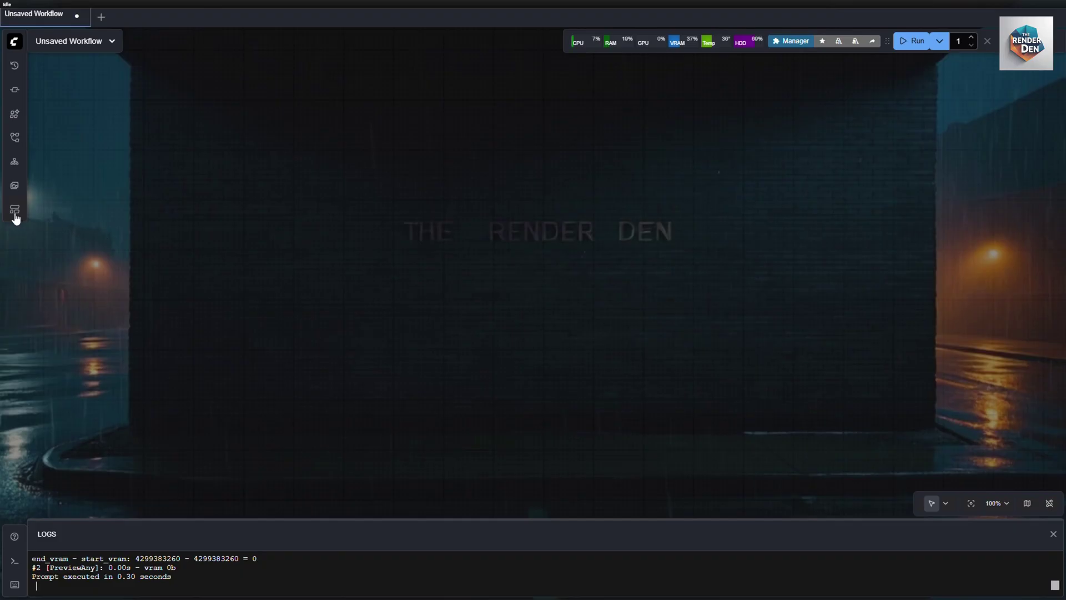
# - Open the install_wheel workflow from the ComfyUI-nunchaku extension templates
pyautogui.click(15, 211)
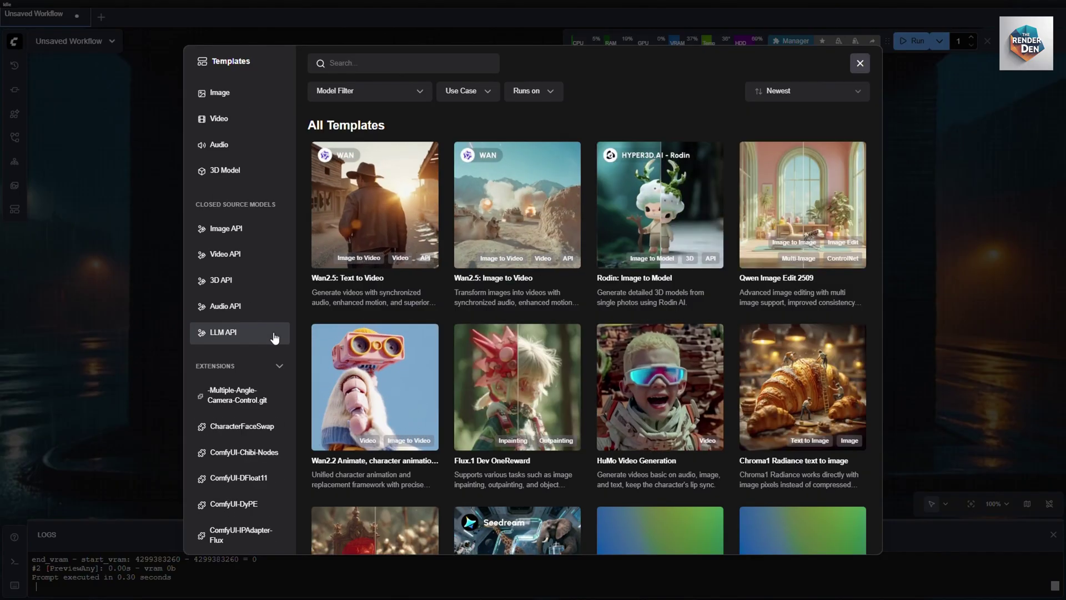
pyautogui.scroll(-5, 275, 340)
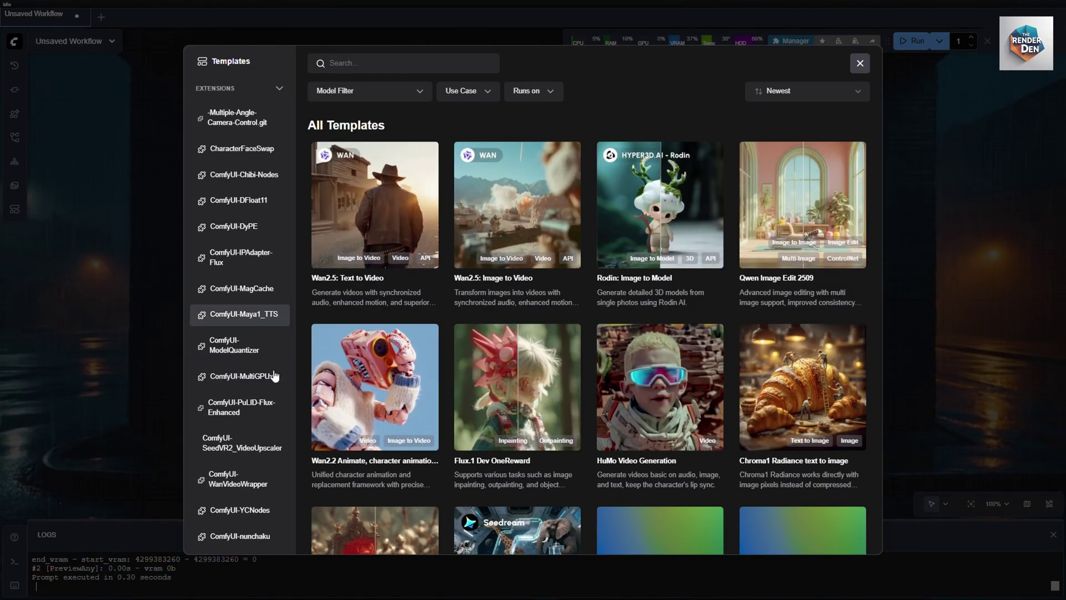
pyautogui.scroll(-1, 274, 375)
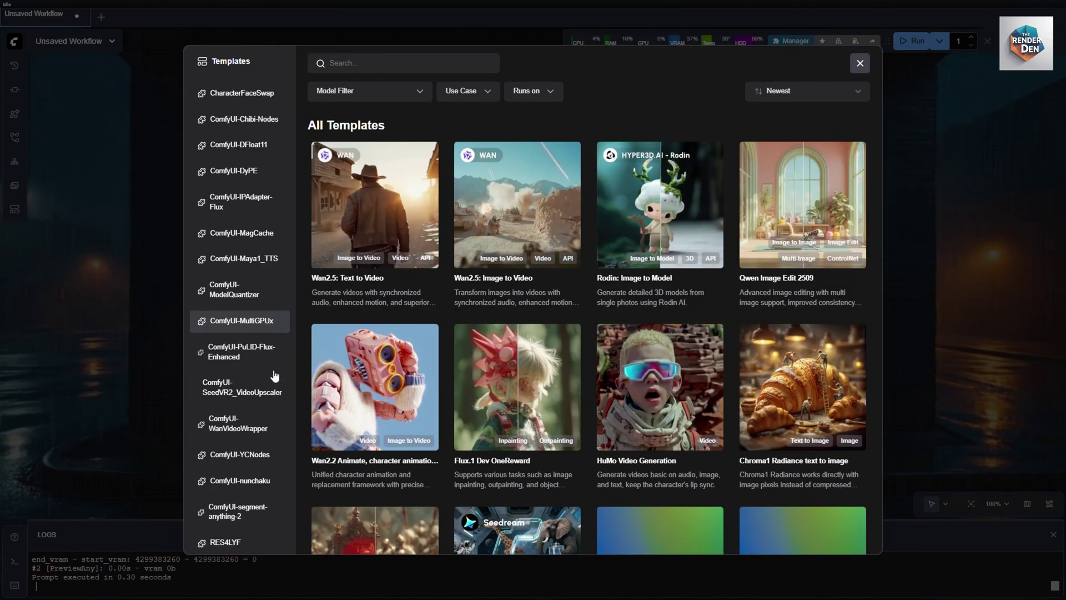
pyautogui.click(268, 484)
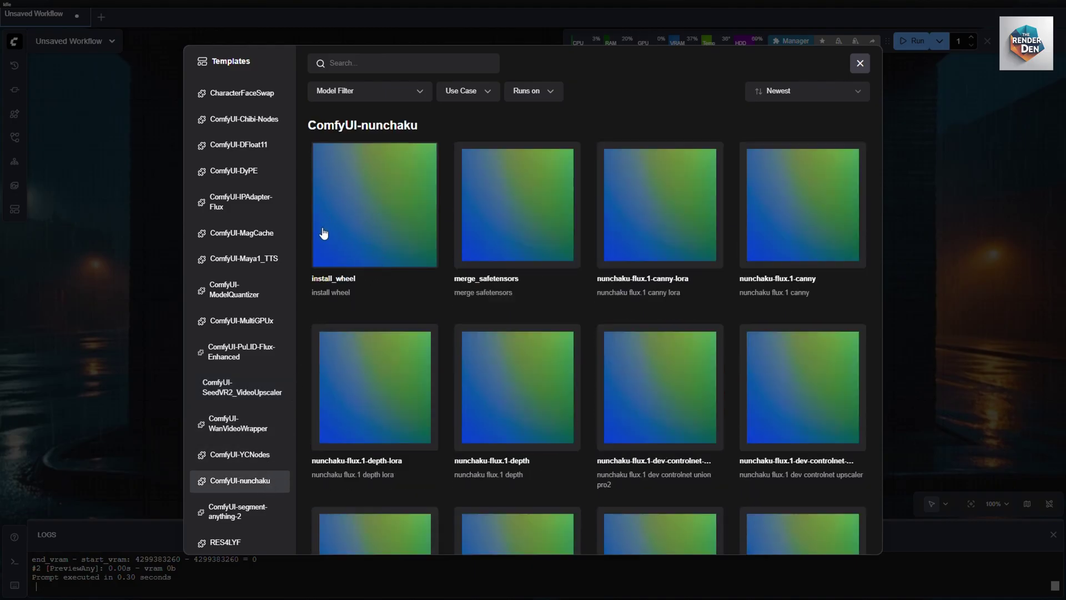
pyautogui.click(345, 233)
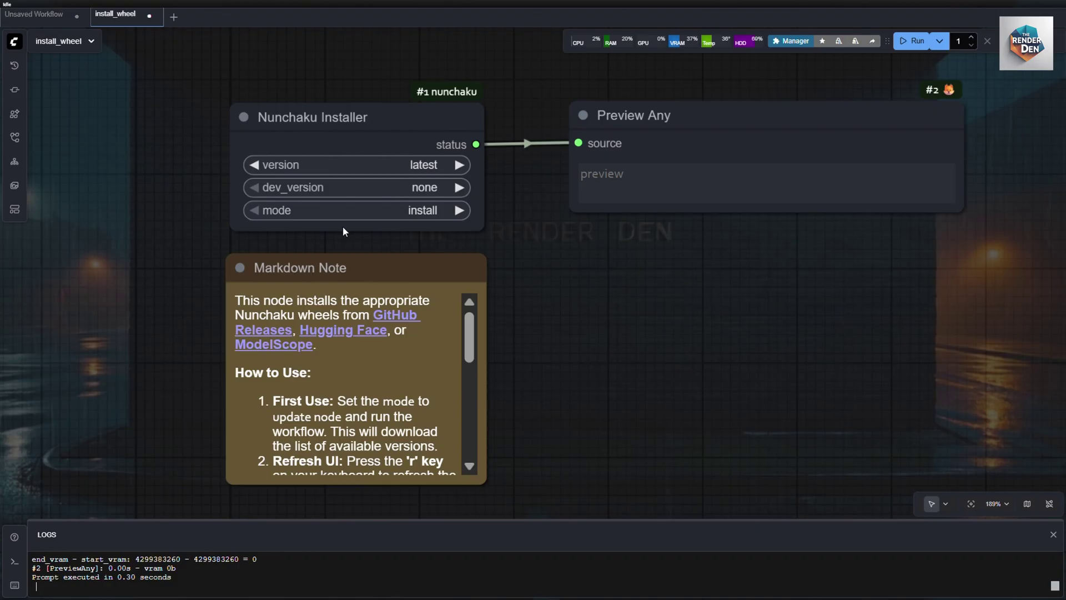
# - Set the Nunchaku Installer's version to none and its mode to update node, and run the workflow
pyautogui.click(390, 167)
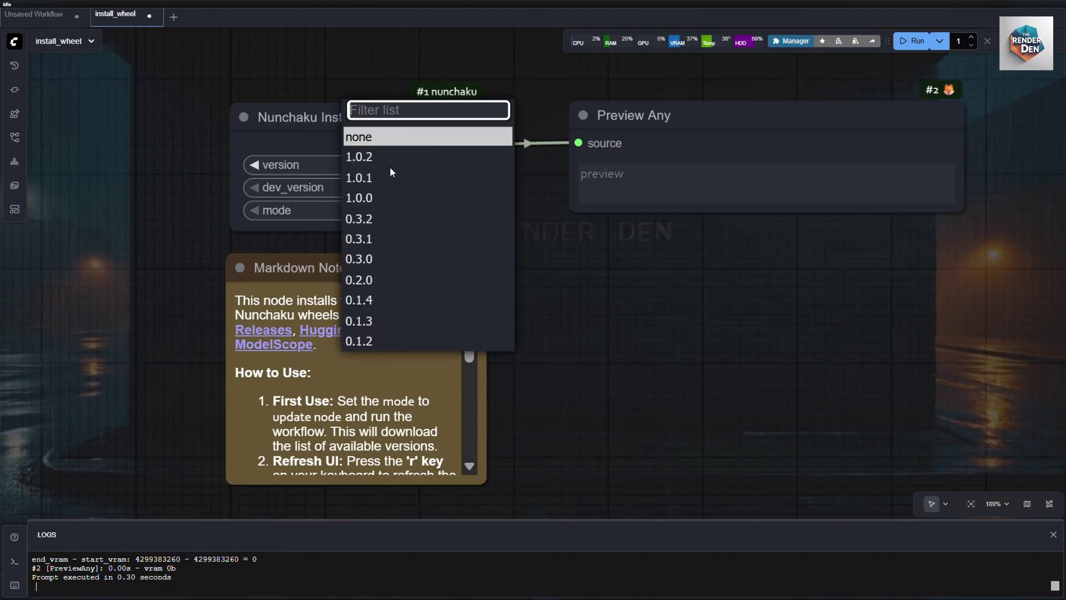
pyautogui.click(390, 138)
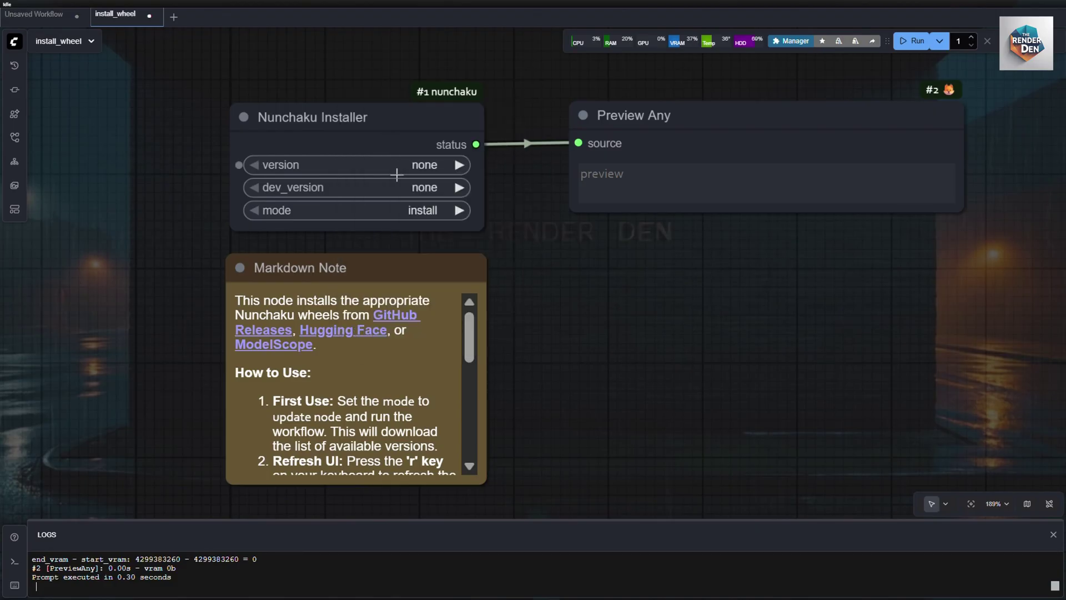
pyautogui.click(399, 208)
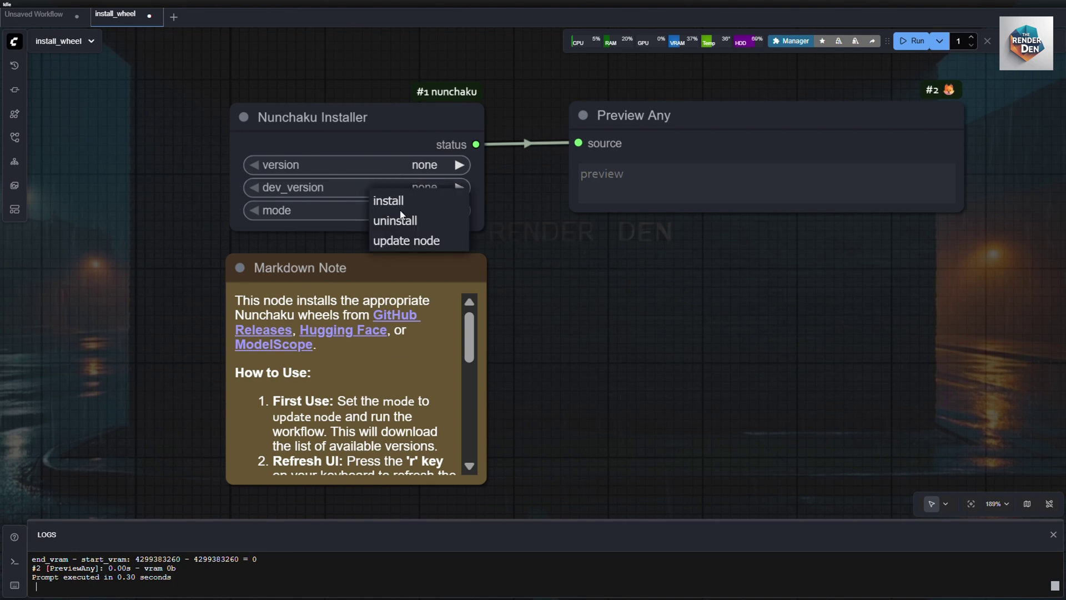
pyautogui.click(404, 241)
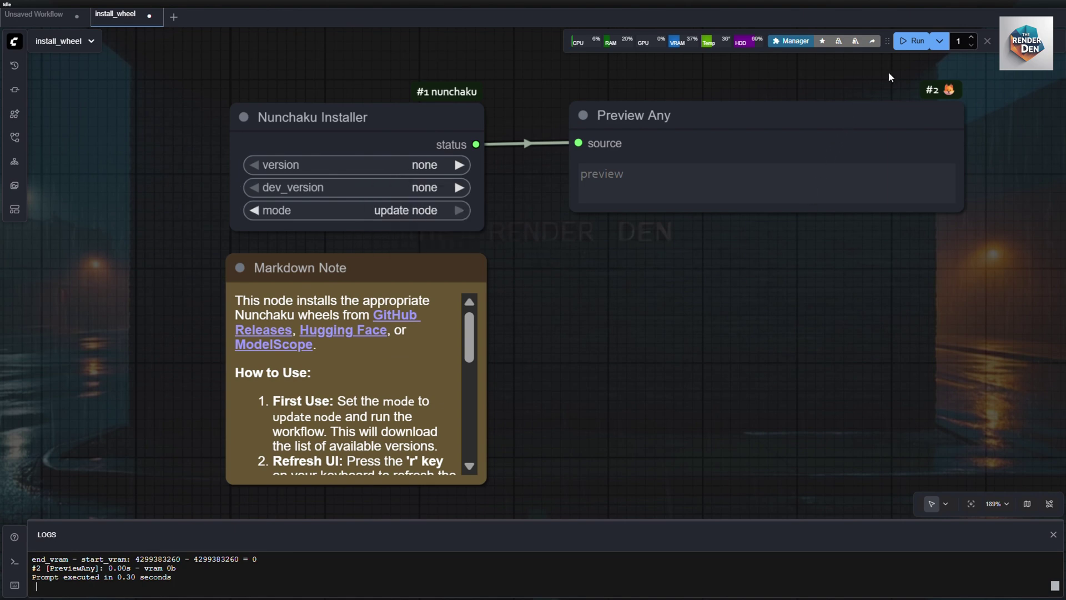
pyautogui.click(912, 41)
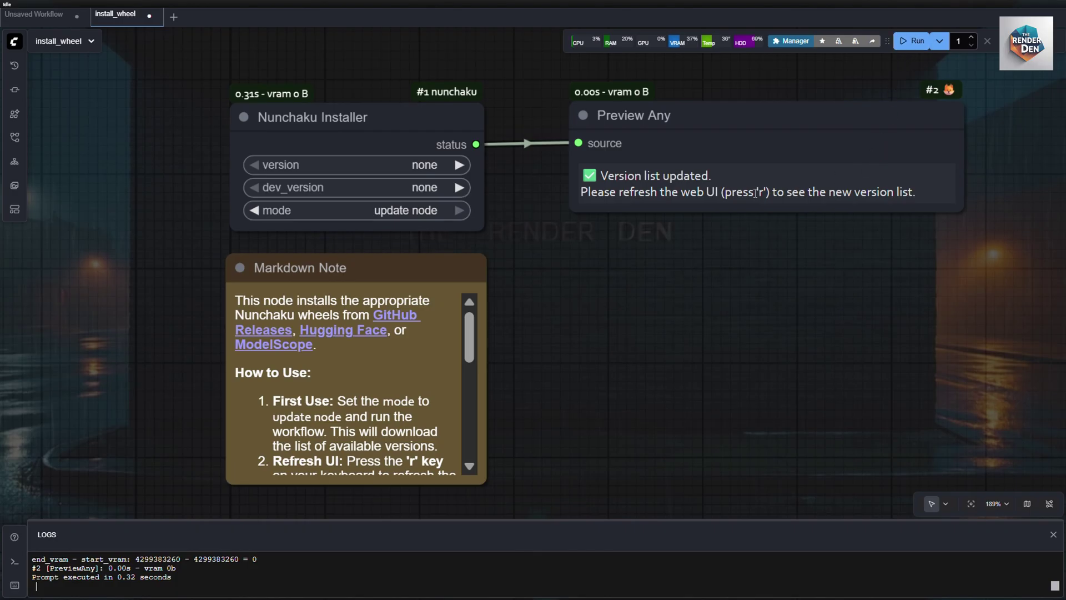
# - Refresh the node definitions to reload the installer's version list
pyautogui.click(13, 44)
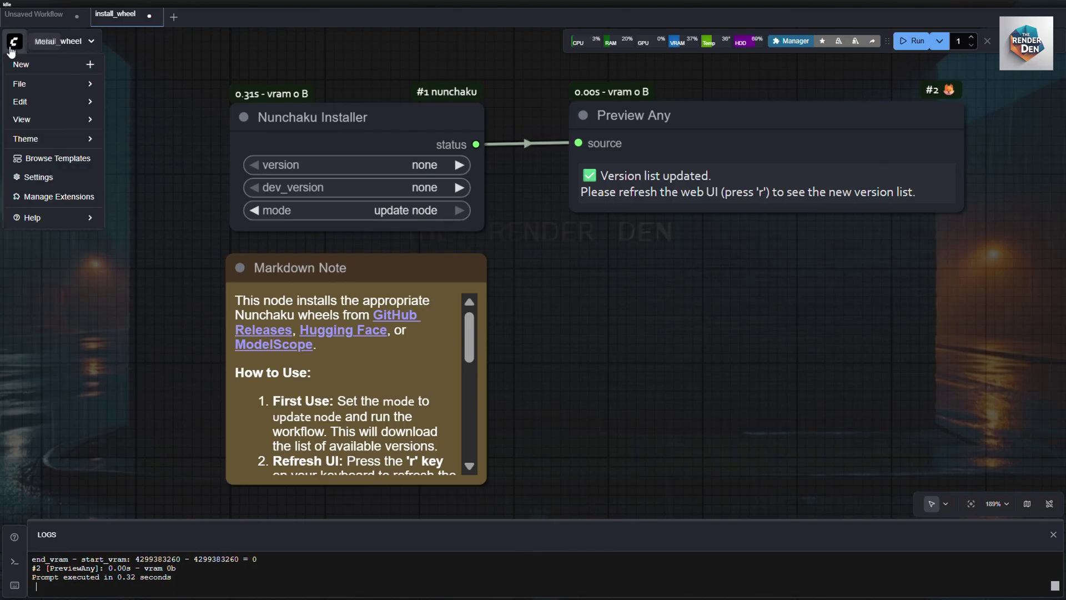
pyautogui.moveTo(42, 103)
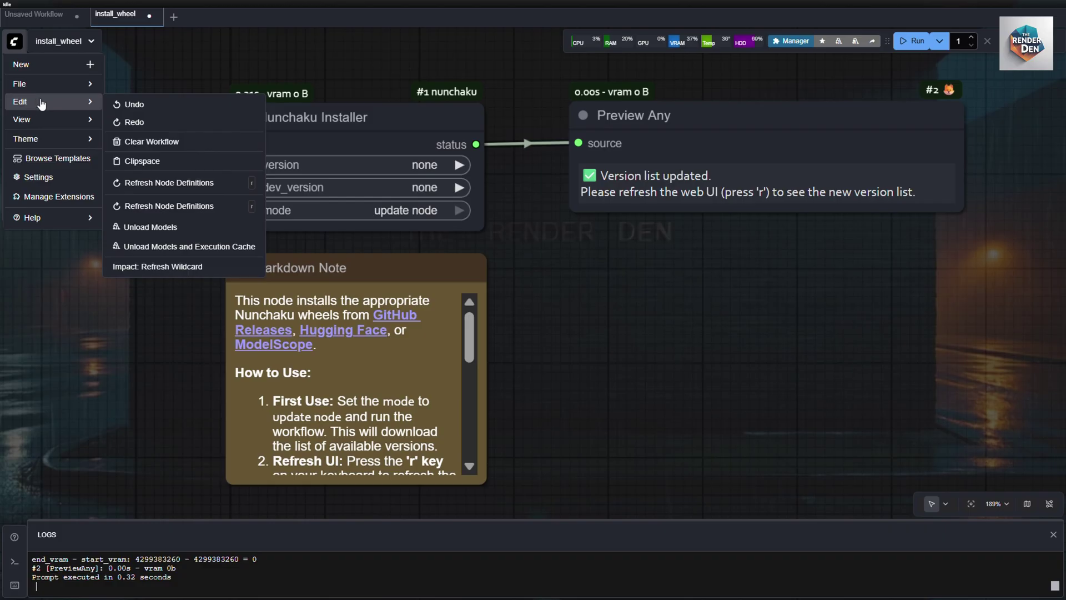
pyautogui.click(191, 183)
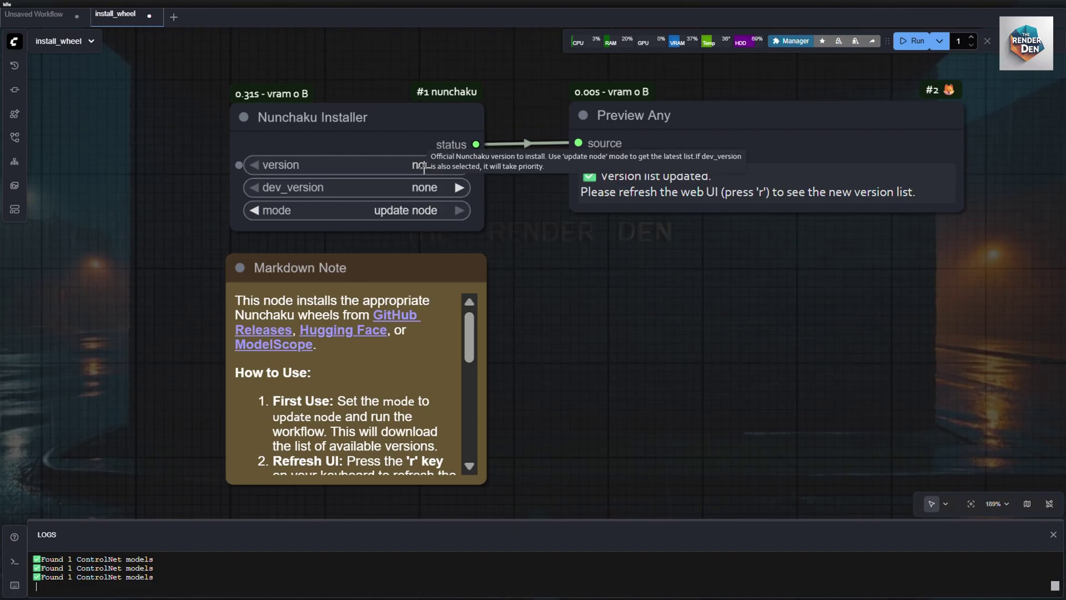
# - Set the Nunchaku Installer's version to 1.0.2 and its mode to install, and run the workflow
pyautogui.click(425, 167)
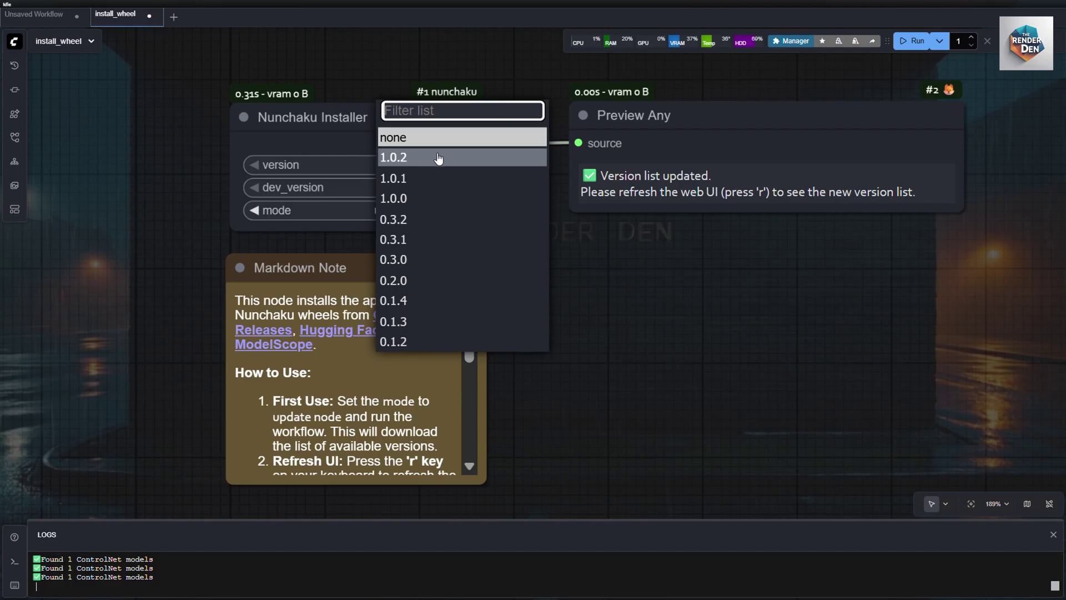
pyautogui.click(438, 156)
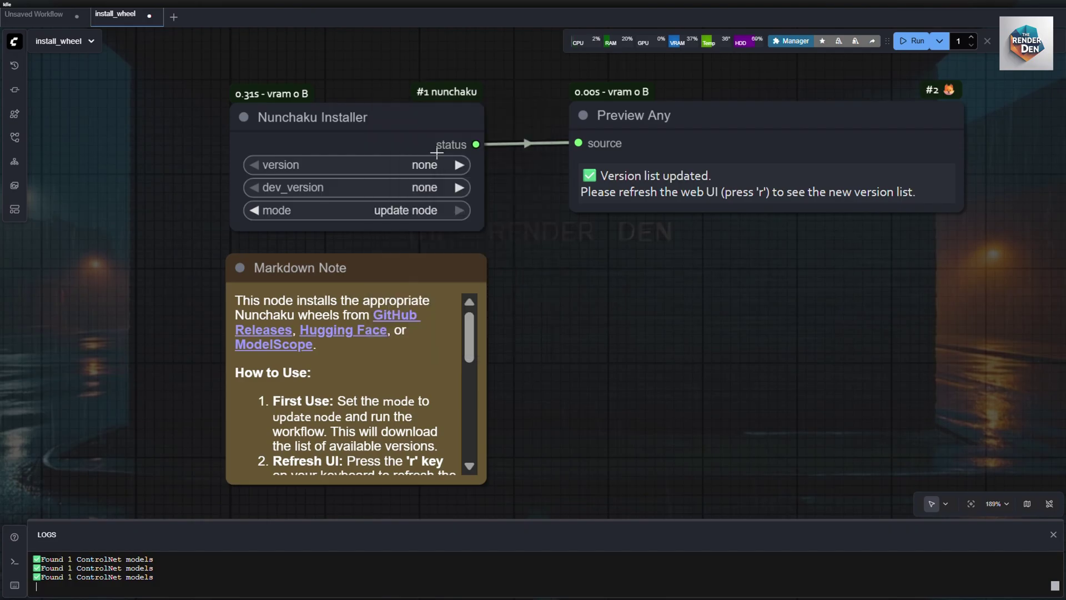
pyautogui.click(416, 210)
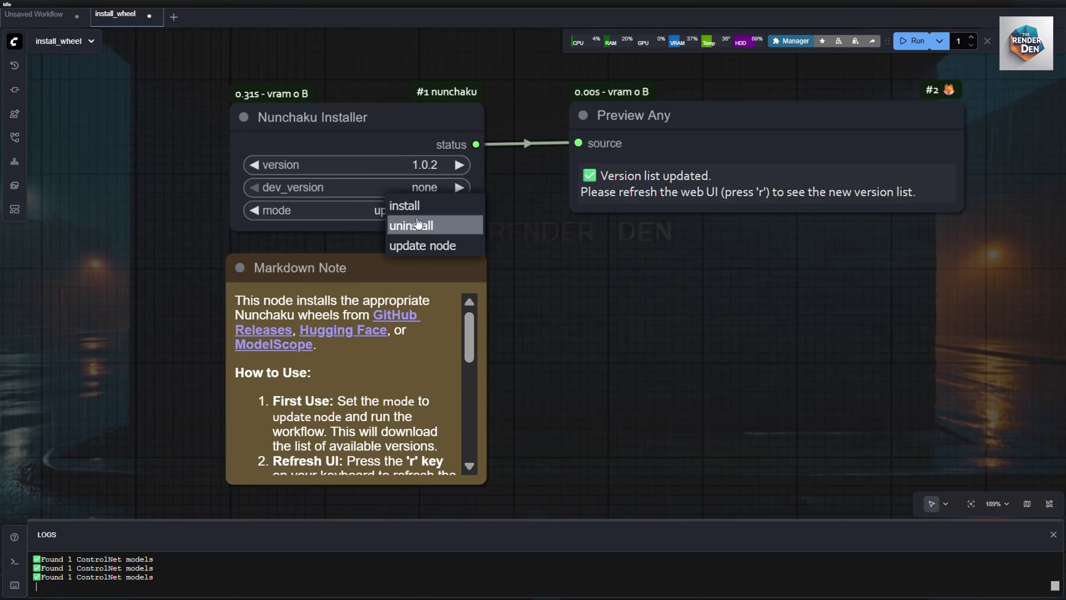
pyautogui.press('Escape')
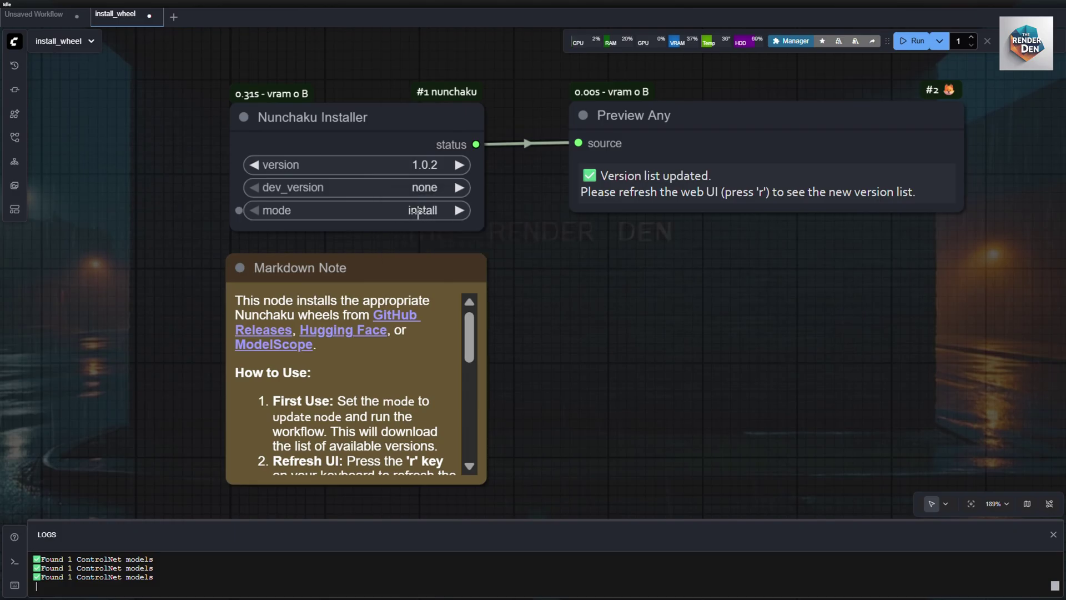
pyautogui.click(906, 49)
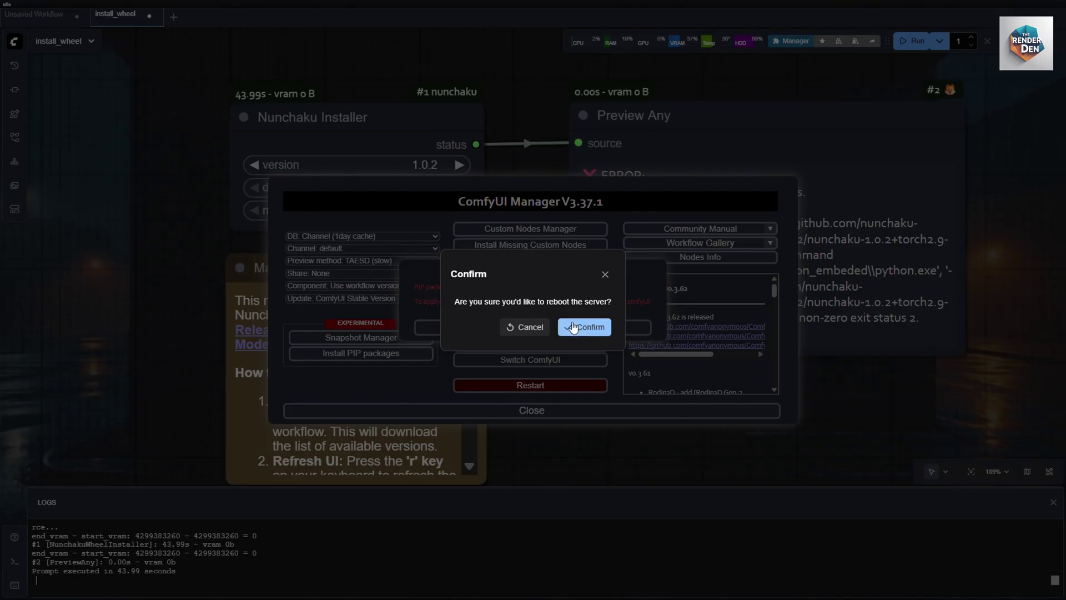
# - Confirm the PIP package installation in ComfyUI Manager
pyautogui.click(573, 326)
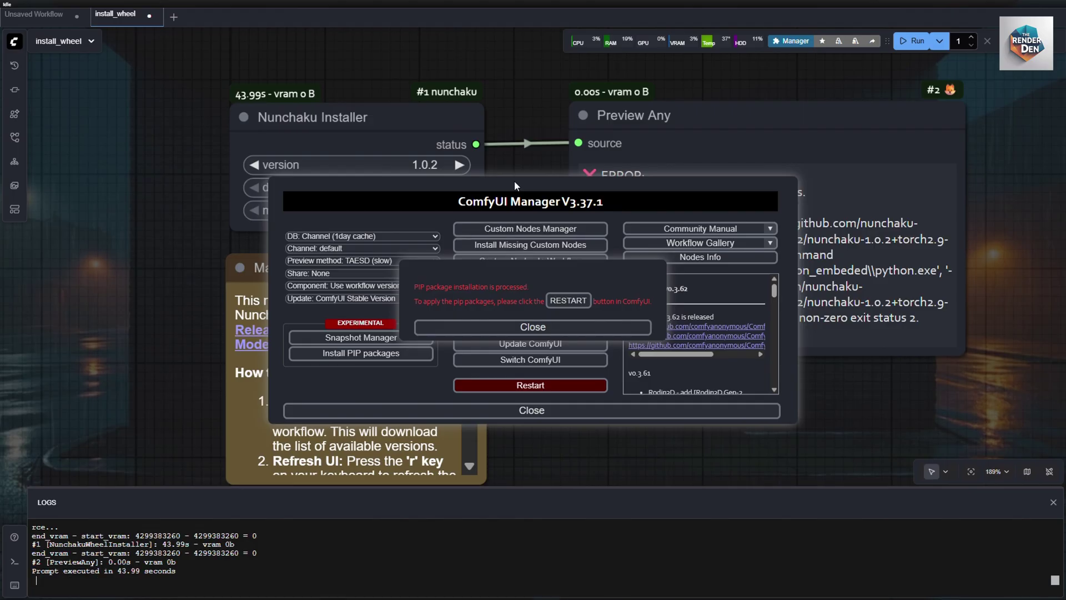
# - Reload the page and set the Nunchaku FLUX DiT Loader's model_path to svdq\svdq-int4_r32-flux.1-dev.safetensors in the MG-Nunchaku-FLUX1-VERY-LOW-VRAM workflow
pyautogui.press('F5')
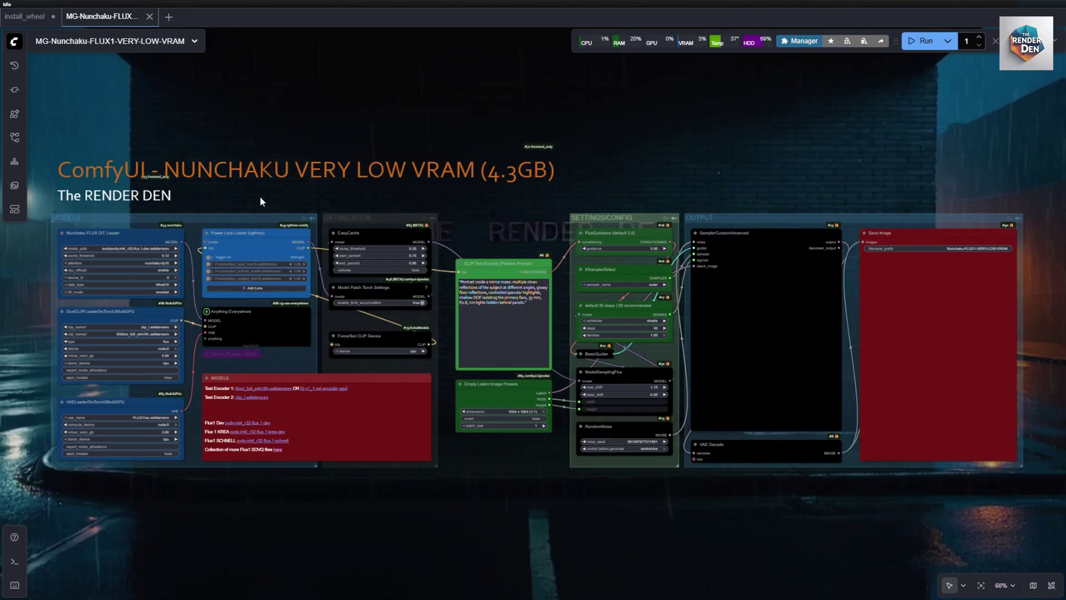
pyautogui.scroll(7, 260, 195)
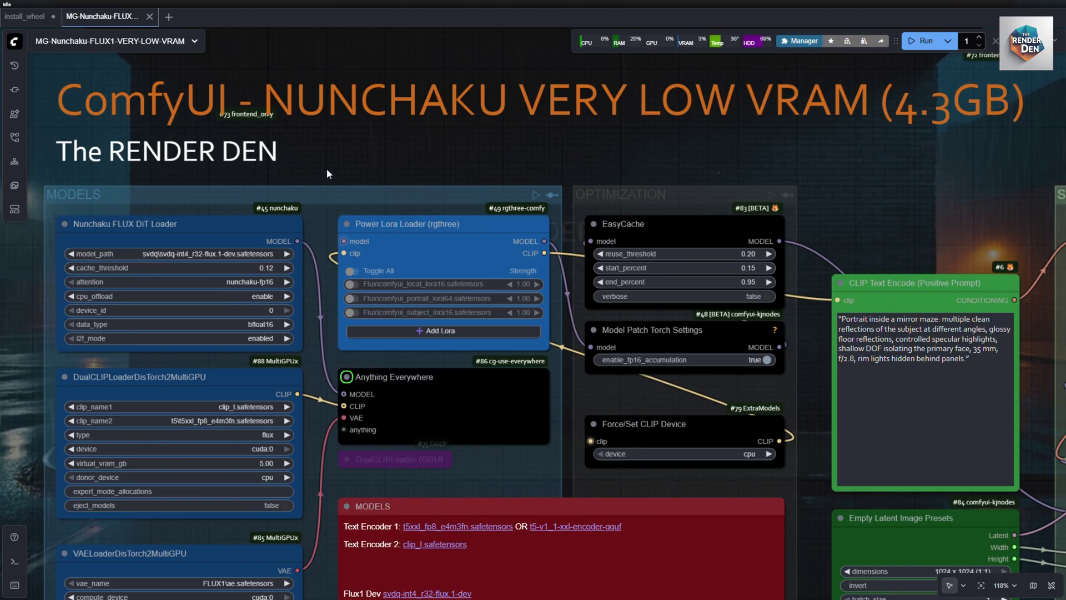
pyautogui.moveTo(326, 169); pyautogui.dragTo(495, 163)
pyautogui.scroll(3, 476, 183)
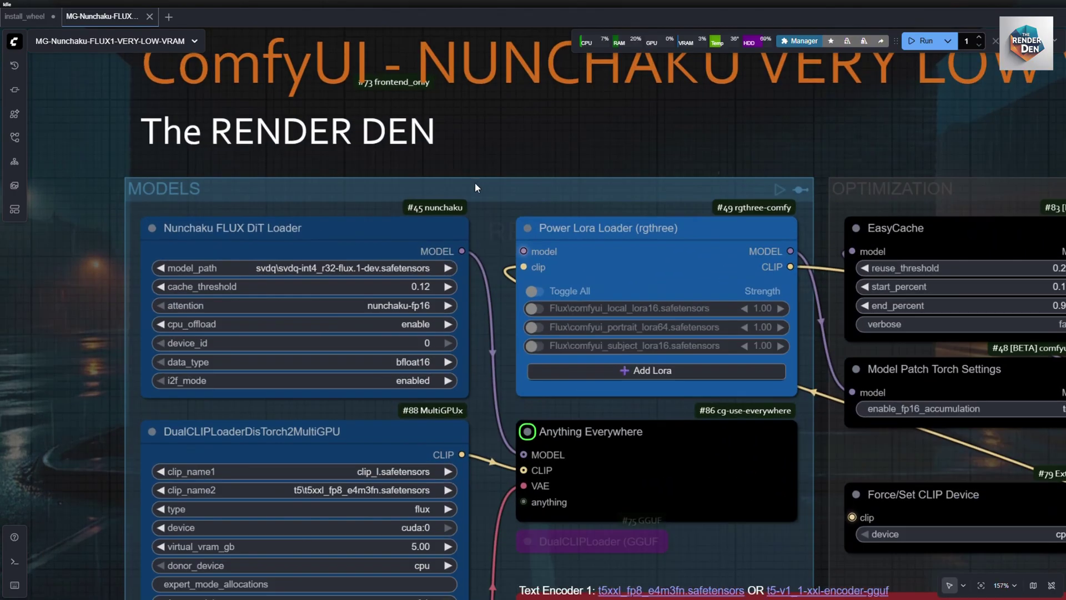
pyautogui.click(374, 268)
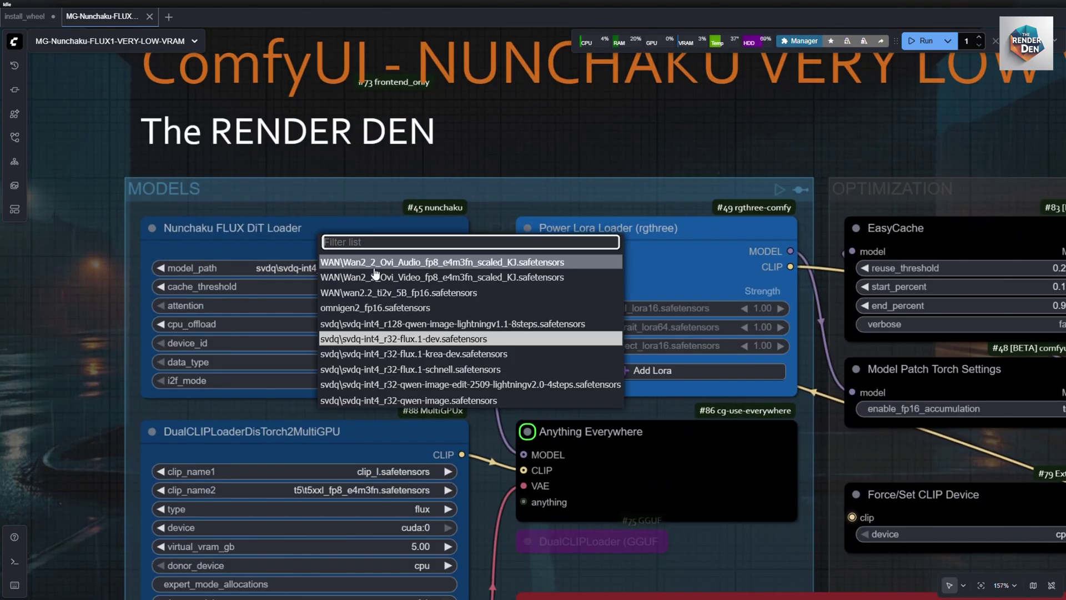
pyautogui.click(381, 339)
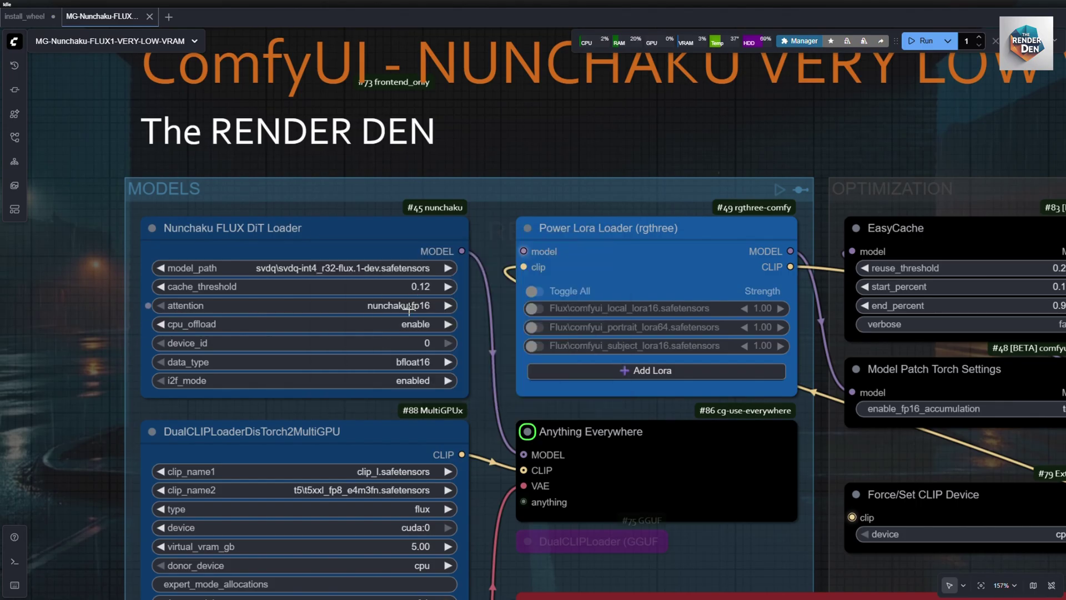
# - Examine the dual CLIP and VAE loader settings and the model download links in the MODELS note
pyautogui.moveTo(483, 415); pyautogui.dragTo(446, 270)
pyautogui.moveTo(443, 351); pyautogui.dragTo(403, 198)
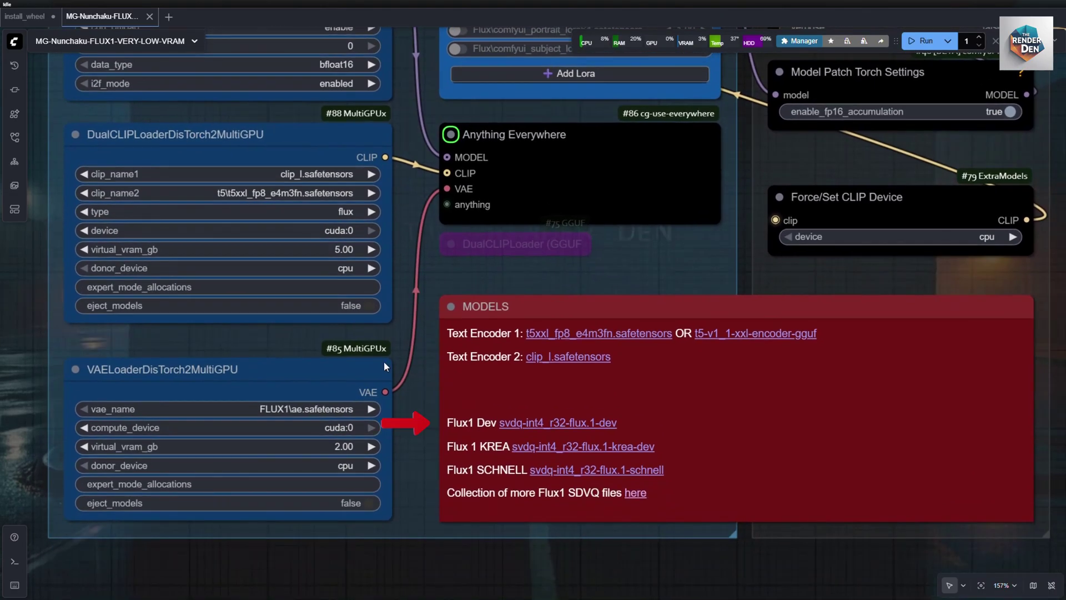
pyautogui.scroll(-2, 522, 272)
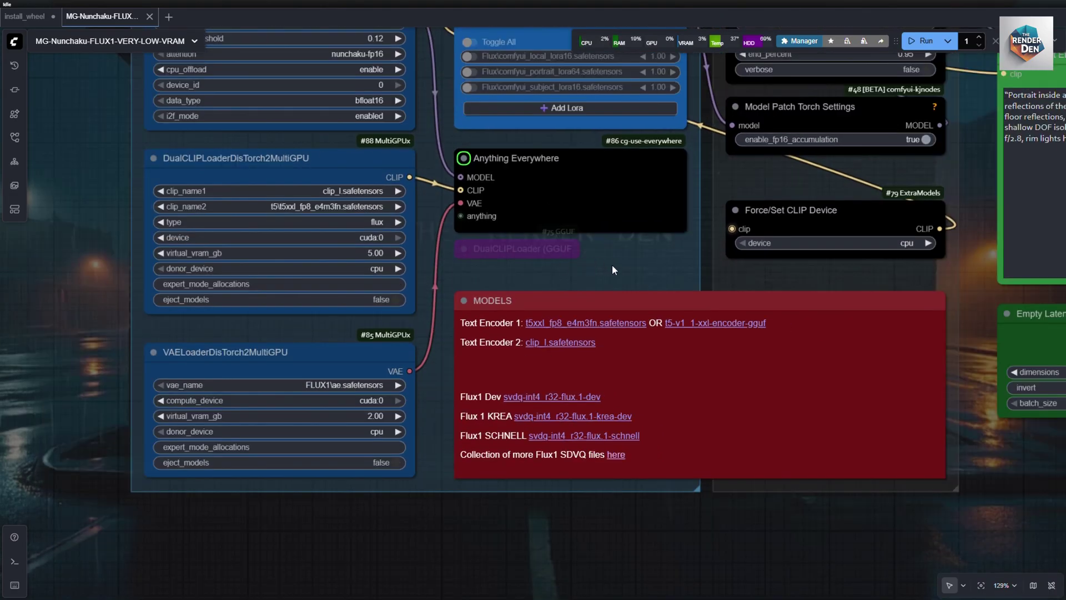
pyautogui.moveTo(611, 265); pyautogui.dragTo(402, 344)
pyautogui.scroll(-2, 359, 302)
pyautogui.scroll(-1, 368, 301)
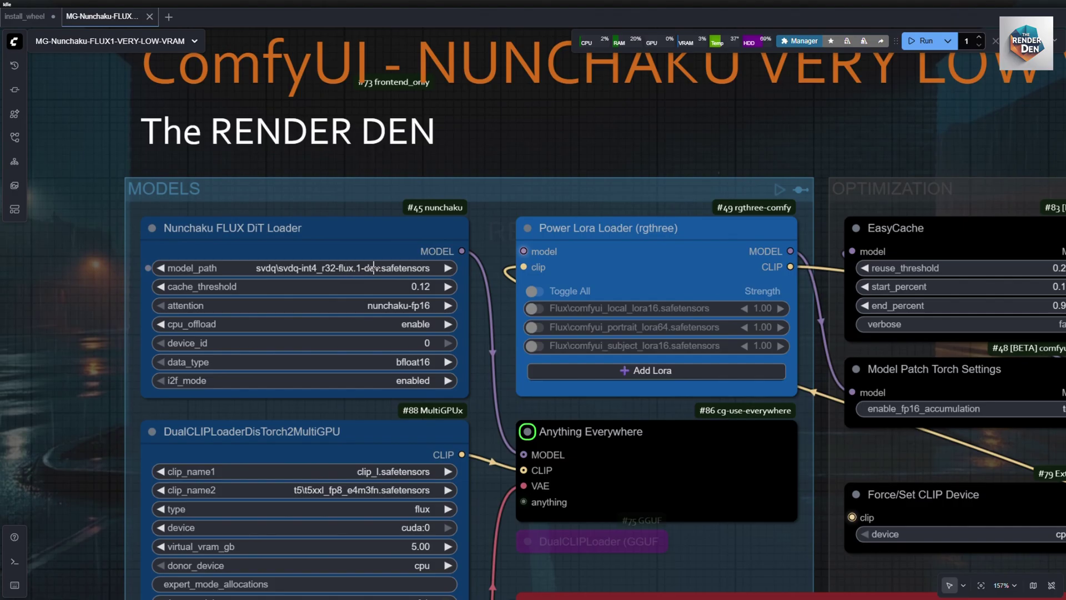
# - Recheck the flux.1-dev choice in the DiT Loader's model list and review the CLIP and VAE loaders beneath it
pyautogui.click(374, 268)
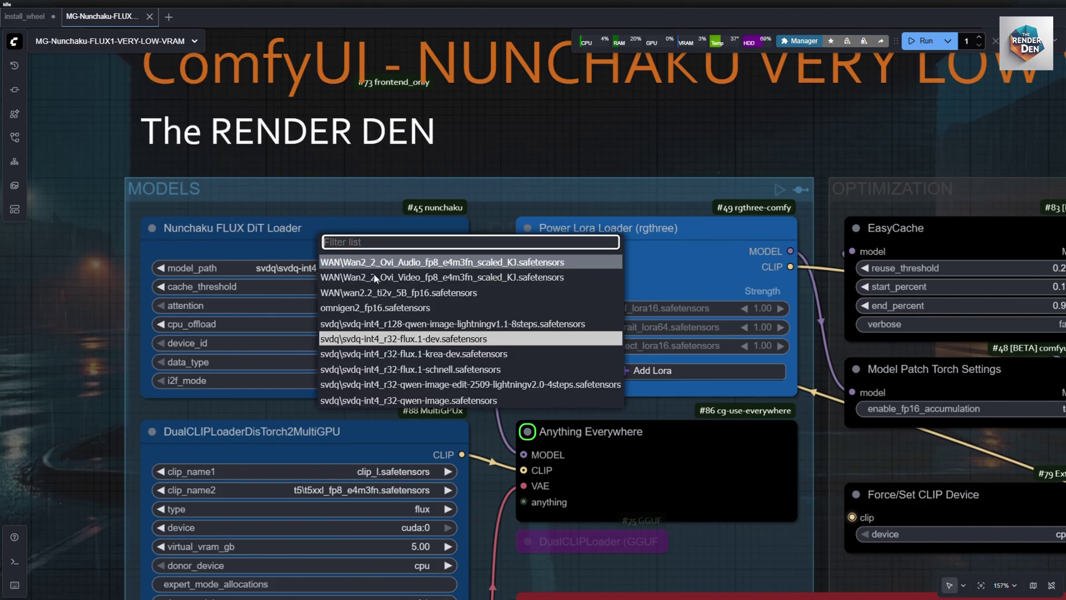
pyautogui.click(383, 340)
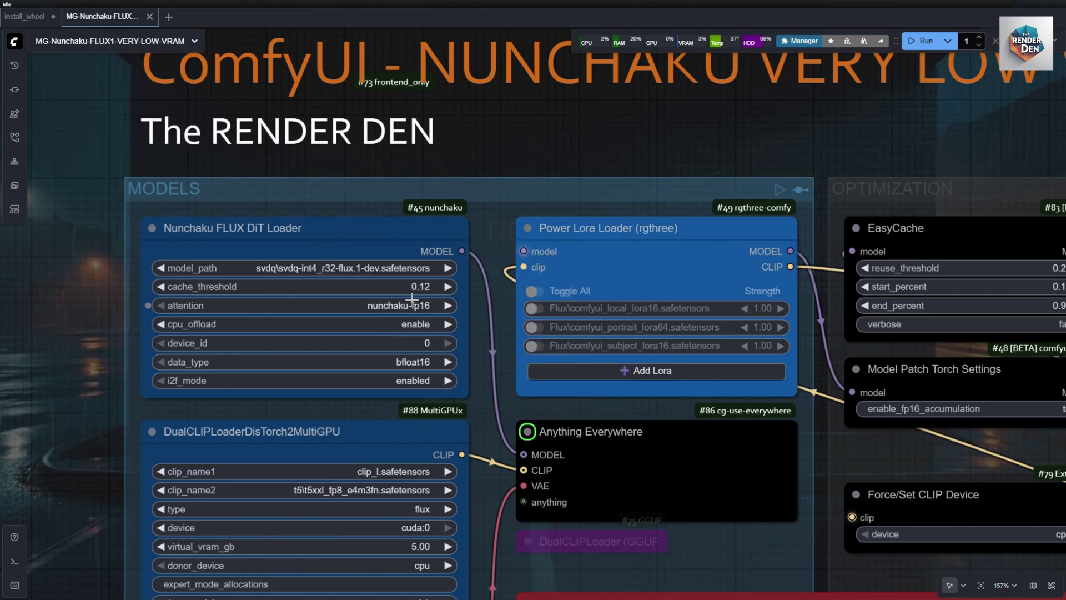
pyautogui.moveTo(489, 417); pyautogui.dragTo(448, 271)
pyautogui.moveTo(445, 406); pyautogui.dragTo(406, 253)
pyautogui.scroll(-4, 504, 275)
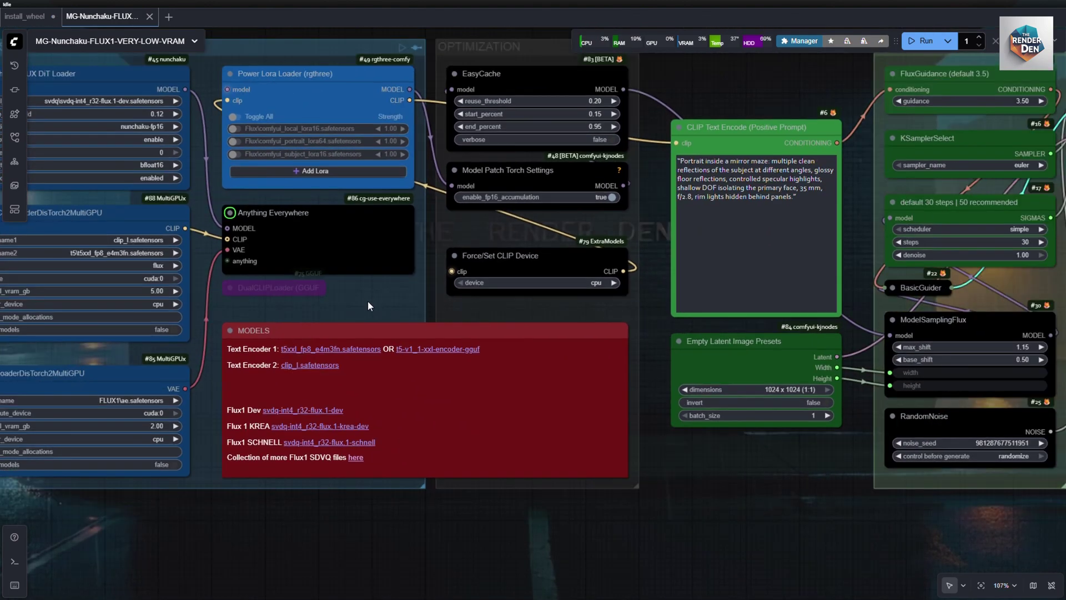
pyautogui.moveTo(368, 301); pyautogui.dragTo(380, 376)
pyautogui.scroll(-1, 373, 329)
pyautogui.scroll(-2, 407, 364)
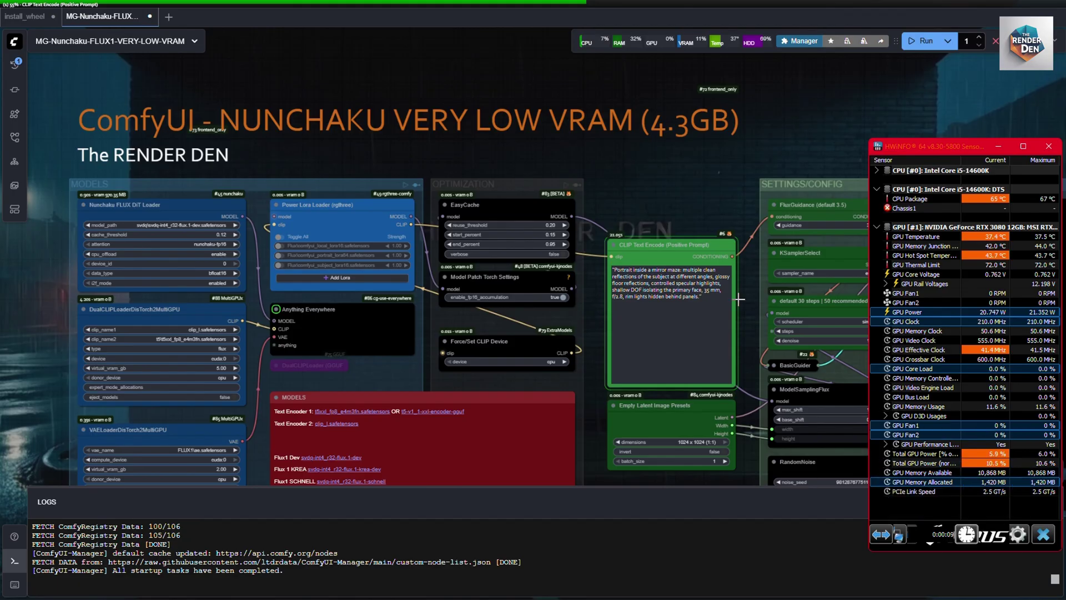
# - Review the positive prompt, optimization nodes, sampler settings and live sampler preview while the workflow runs
pyautogui.scroll(3, 600, 242)
pyautogui.moveTo(598, 243); pyautogui.dragTo(759, 224)
pyautogui.scroll(3, 481, 204)
pyautogui.moveTo(481, 204); pyautogui.dragTo(733, 202)
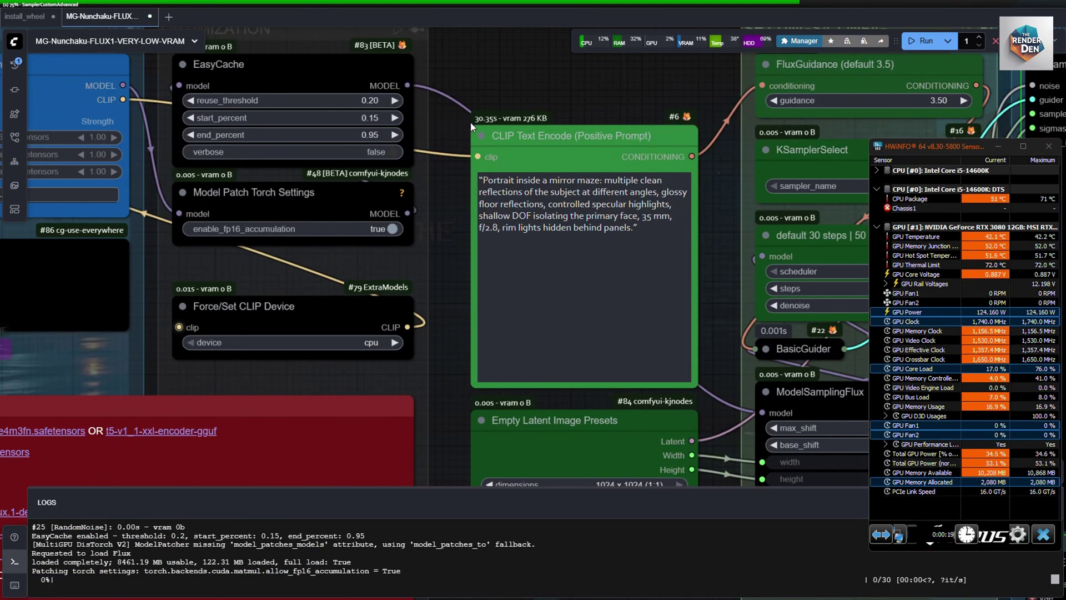
pyautogui.scroll(-3, 707, 284)
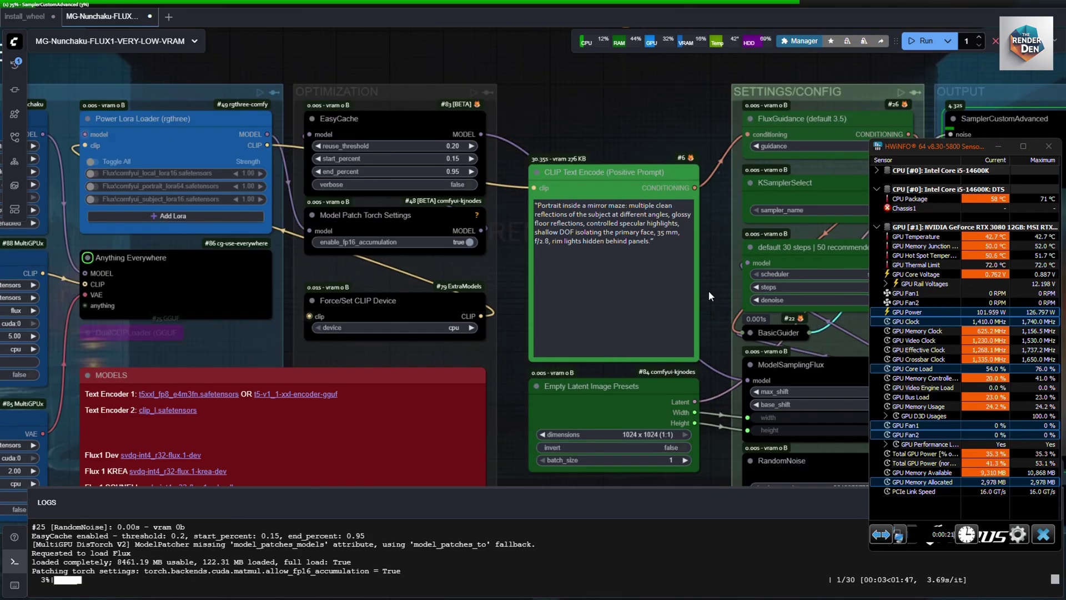
pyautogui.moveTo(707, 289); pyautogui.dragTo(209, 202)
pyautogui.scroll(-2, 486, 377)
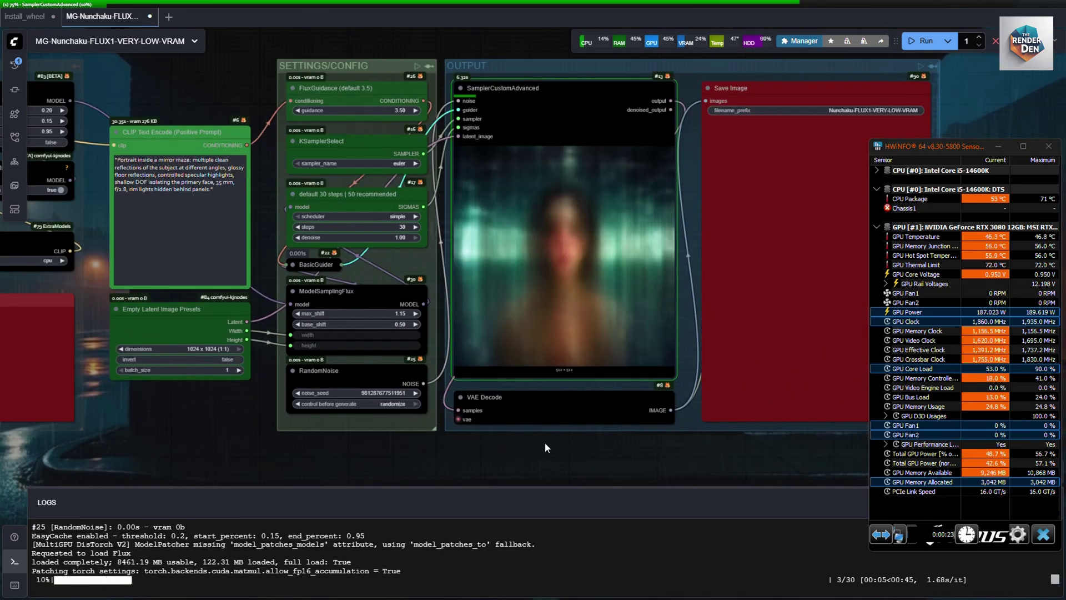
pyautogui.moveTo(545, 442); pyautogui.dragTo(504, 454)
pyautogui.scroll(2, 505, 455)
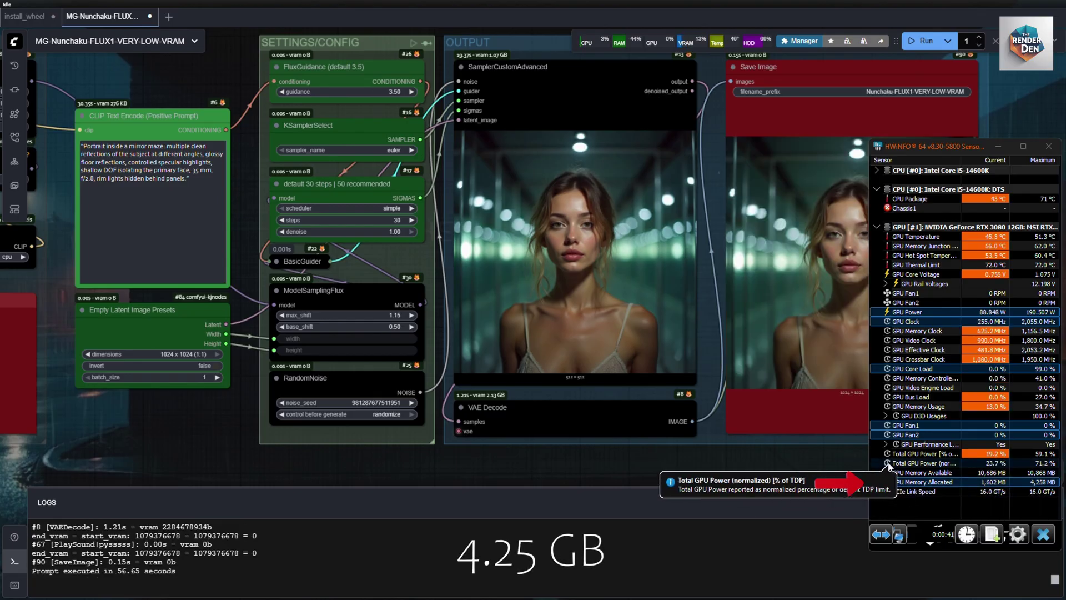
# - Inspect the generated portraits in the Save Image node and open the mirror-maze image at full size
pyautogui.moveTo(825, 455); pyautogui.dragTo(659, 478)
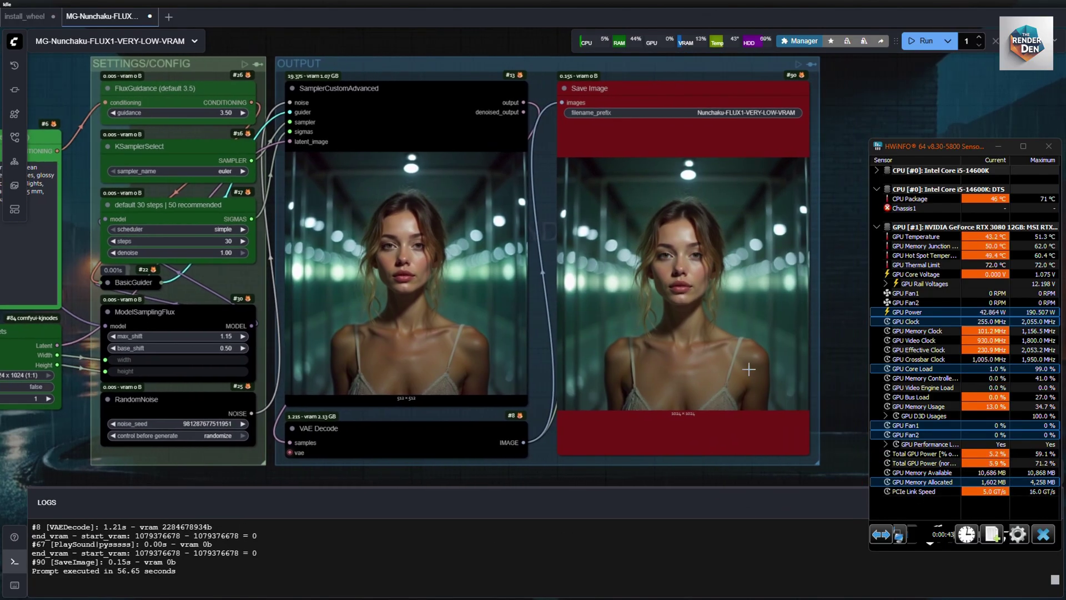
pyautogui.scroll(5, 753, 356)
pyautogui.scroll(-5, 755, 356)
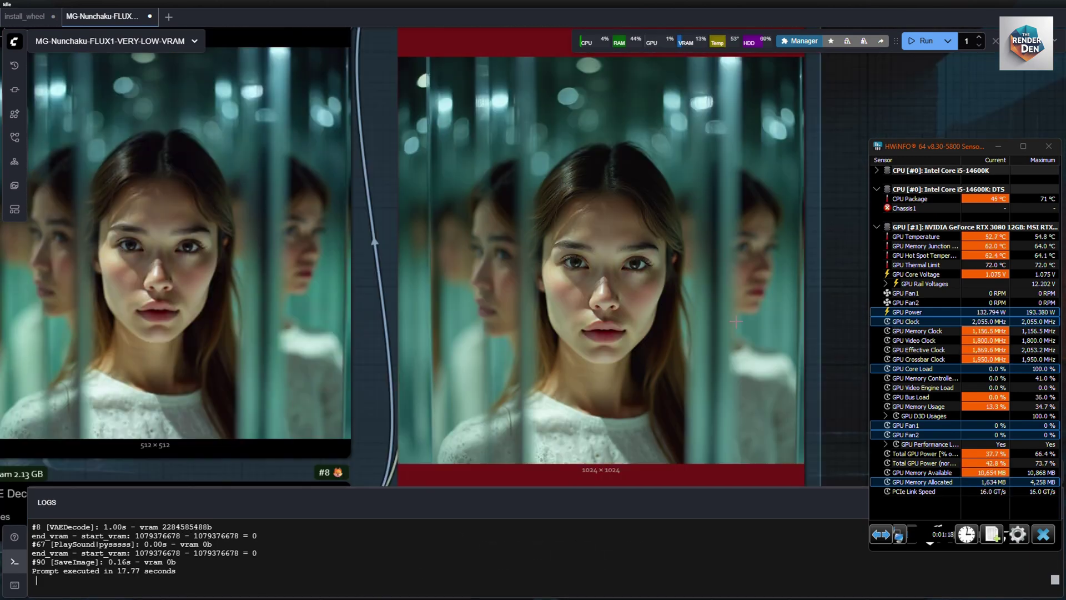
pyautogui.rightClick(614, 253)
pyautogui.click(632, 325)
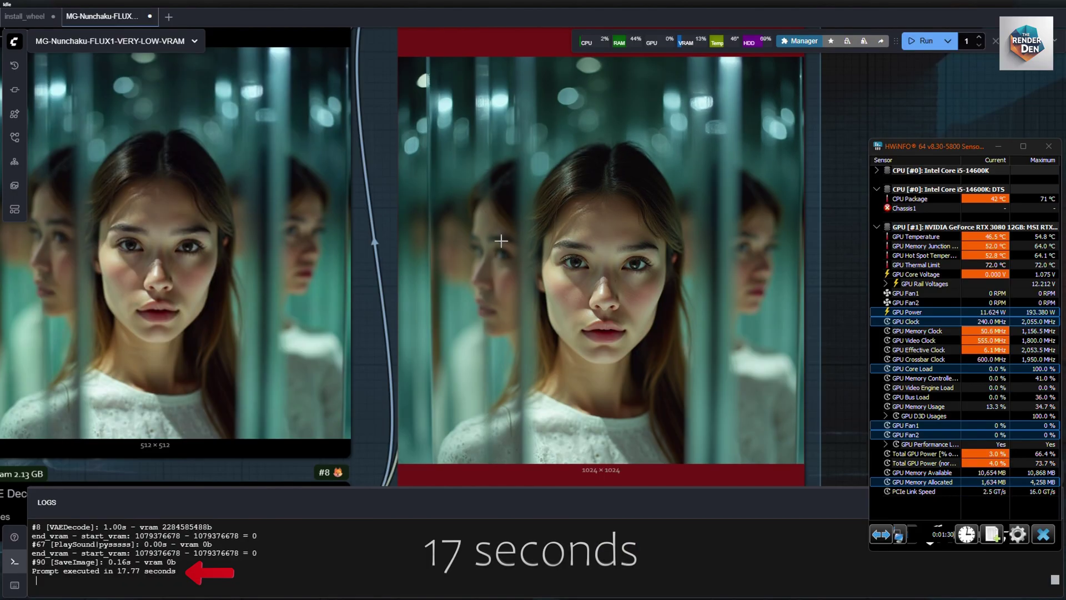
pyautogui.scroll(-3, 389, 250)
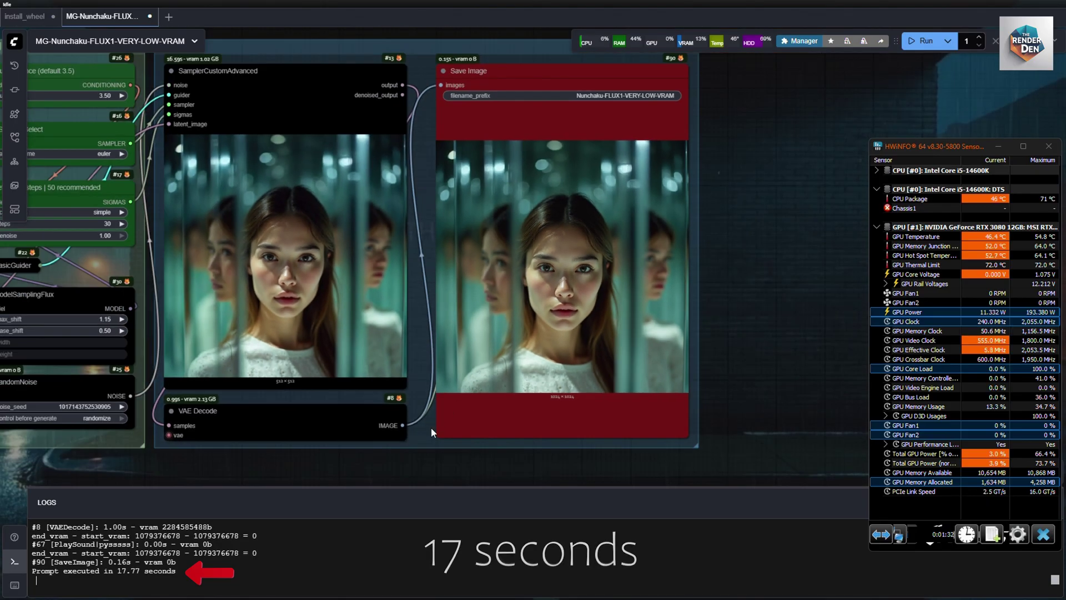
# - Set the FluxGuidance guidance to 1.00 and the scheduler's steps to 4
pyautogui.moveTo(431, 431); pyautogui.dragTo(738, 436)
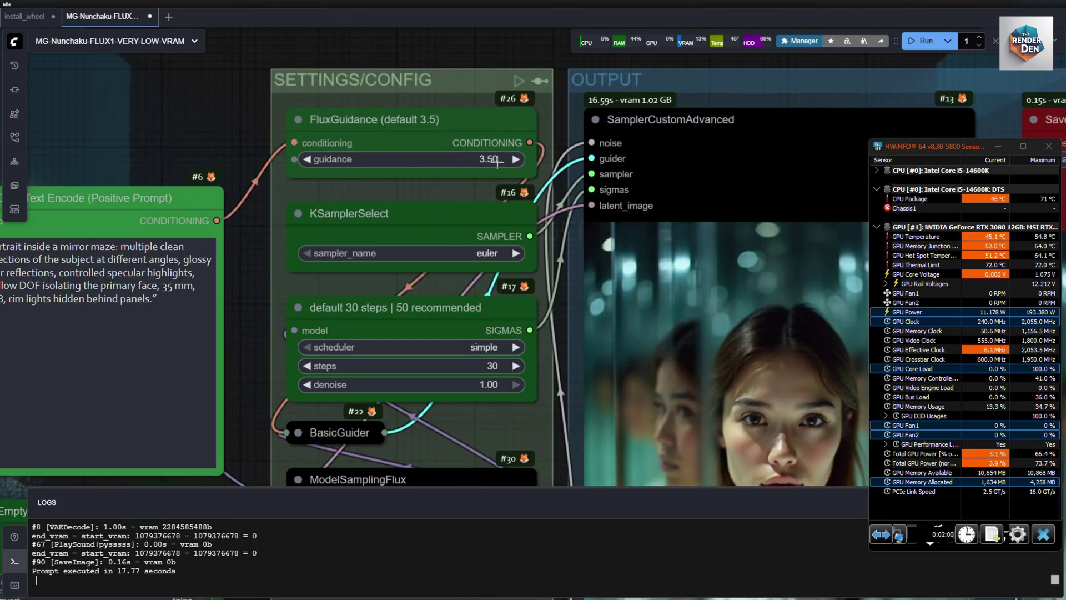
pyautogui.click(489, 159)
pyautogui.write('1')
pyautogui.press('Return')
pyautogui.click(489, 366)
# - Open the model_path list of the Nunchaku FLUX DiT Loader to choose among the SVDQ model files
pyautogui.moveTo(260, 383); pyautogui.dragTo(918, 68)
pyautogui.moveTo(175, 165); pyautogui.dragTo(791, 392)
pyautogui.click(420, 94)
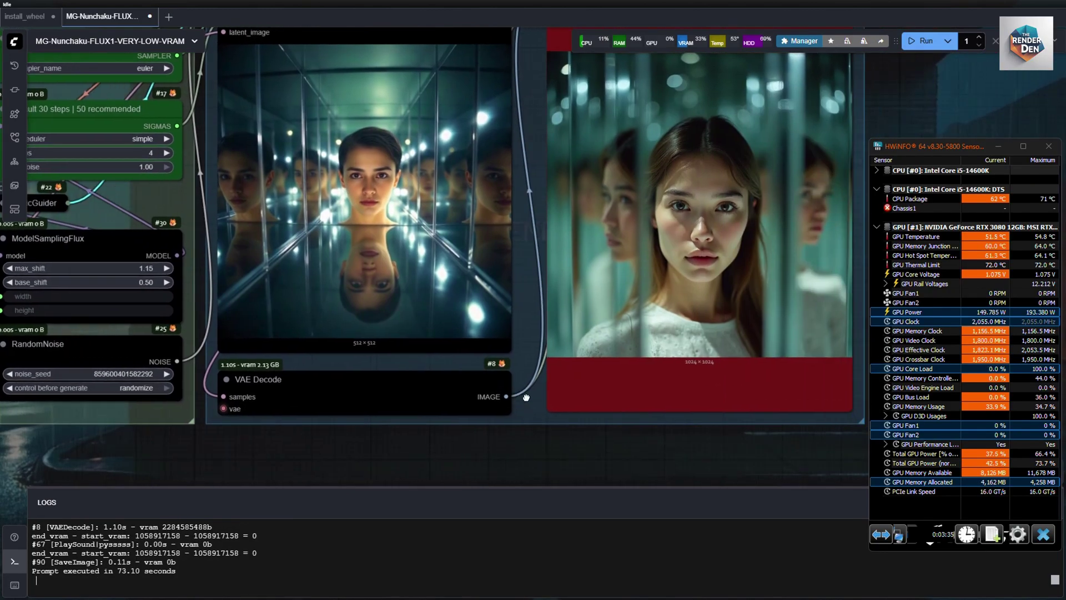
pyautogui.moveTo(522, 396); pyautogui.dragTo(468, 418)
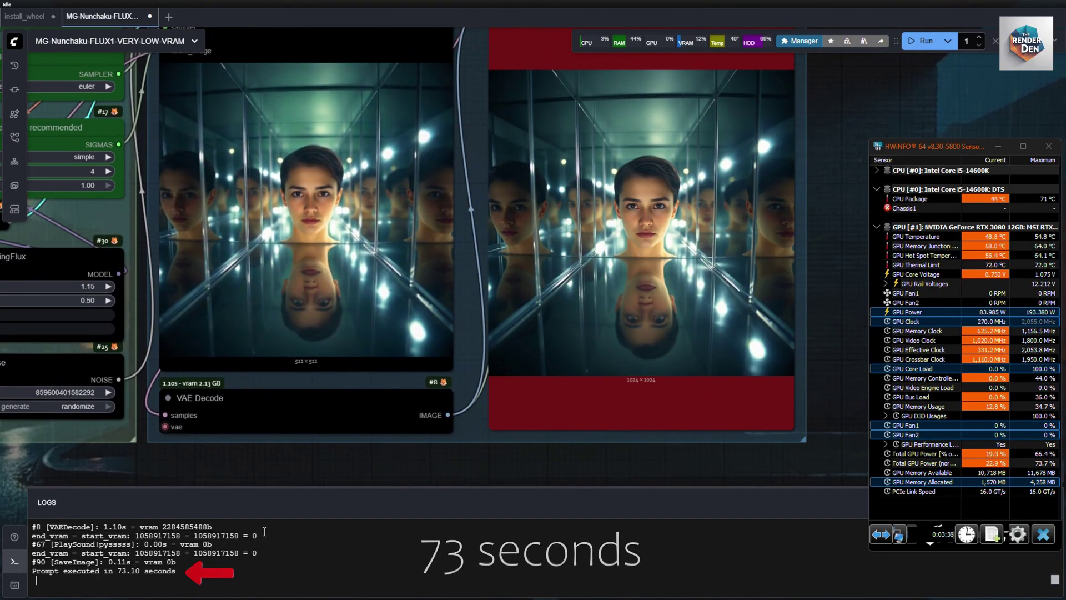
# - Open the 4-step 1024 × 1024 result from the Save Image node at full size for inspection
pyautogui.scroll(5, 613, 262)
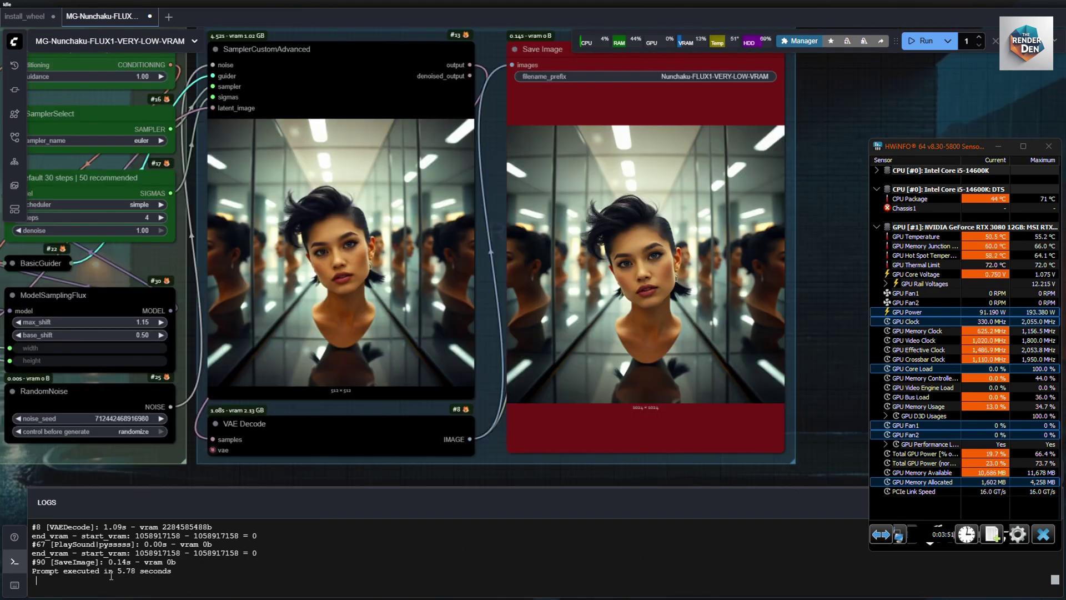
pyautogui.rightClick(663, 243)
pyautogui.click(679, 320)
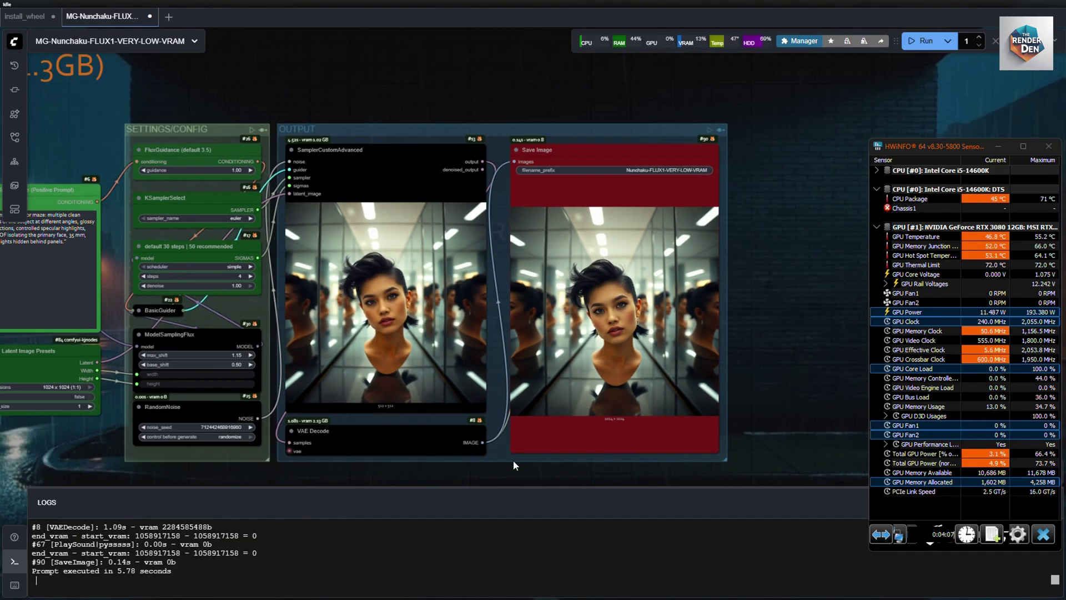
# - Close the HWiNFO sensor window and hide the logs so the whole workflow is unobstructed
pyautogui.moveTo(514, 461); pyautogui.dragTo(704, 438)
pyautogui.scroll(-1, 698, 447)
pyautogui.moveTo(622, 472); pyautogui.dragTo(694, 451)
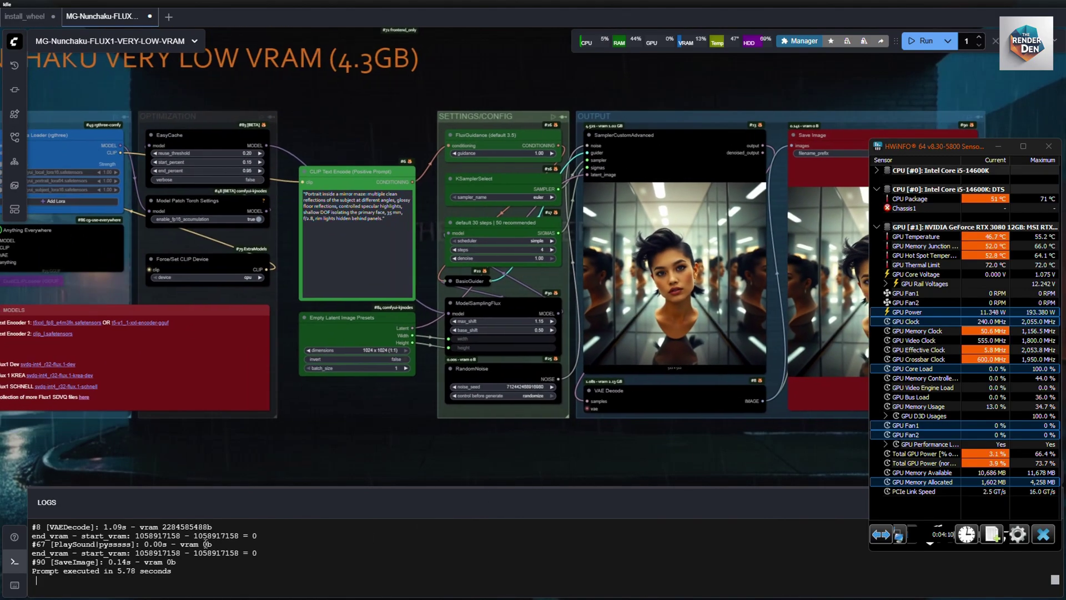
pyautogui.scroll(-3, 364, 402)
pyautogui.moveTo(387, 417); pyautogui.dragTo(474, 445)
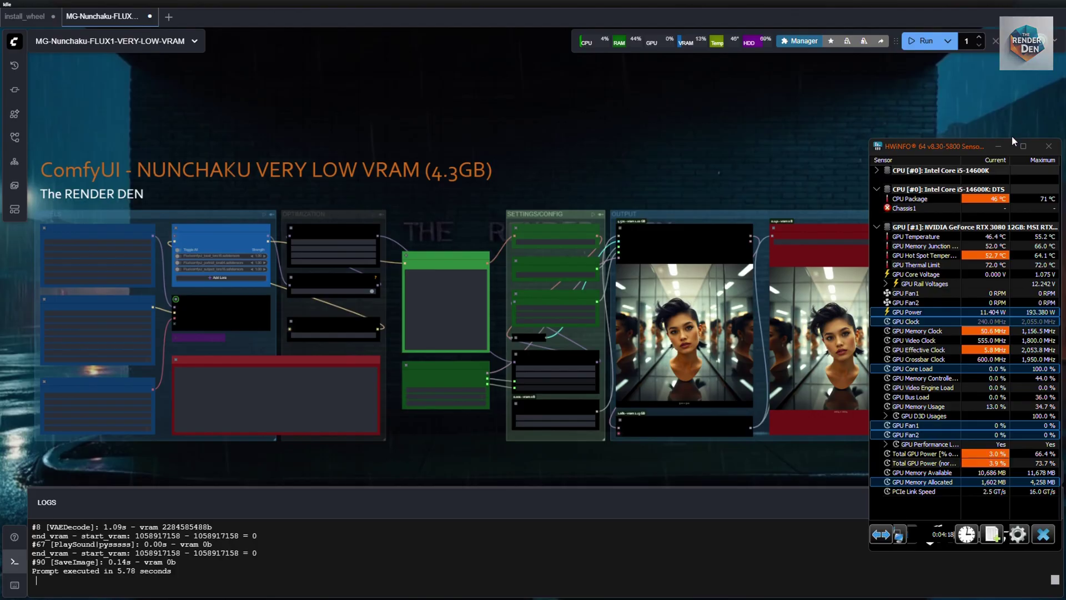
pyautogui.click(1048, 146)
pyautogui.moveTo(645, 145); pyautogui.dragTo(746, 110)
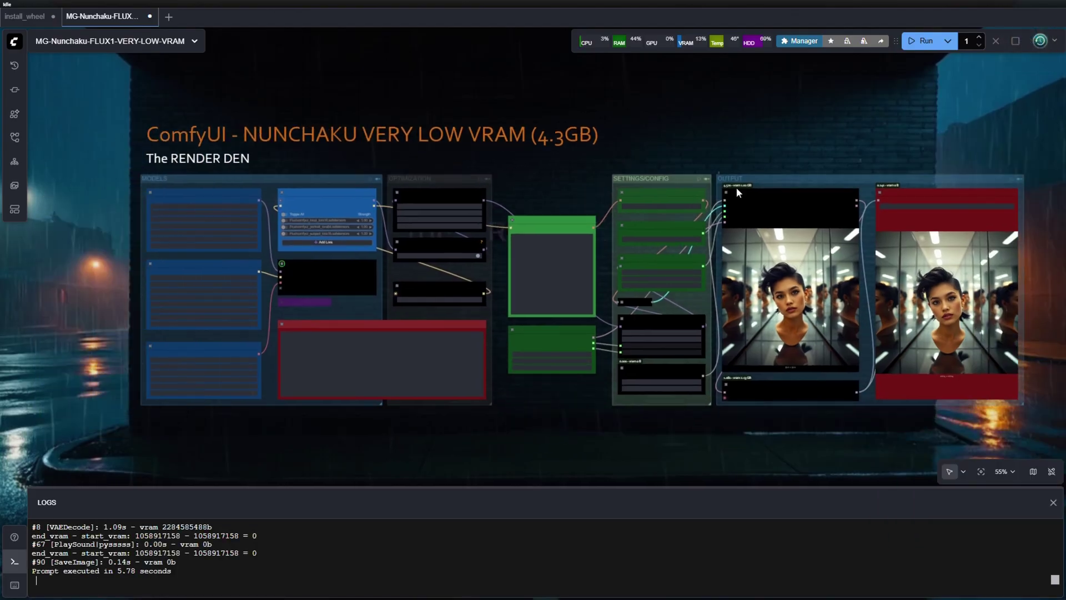
pyautogui.click(981, 472)
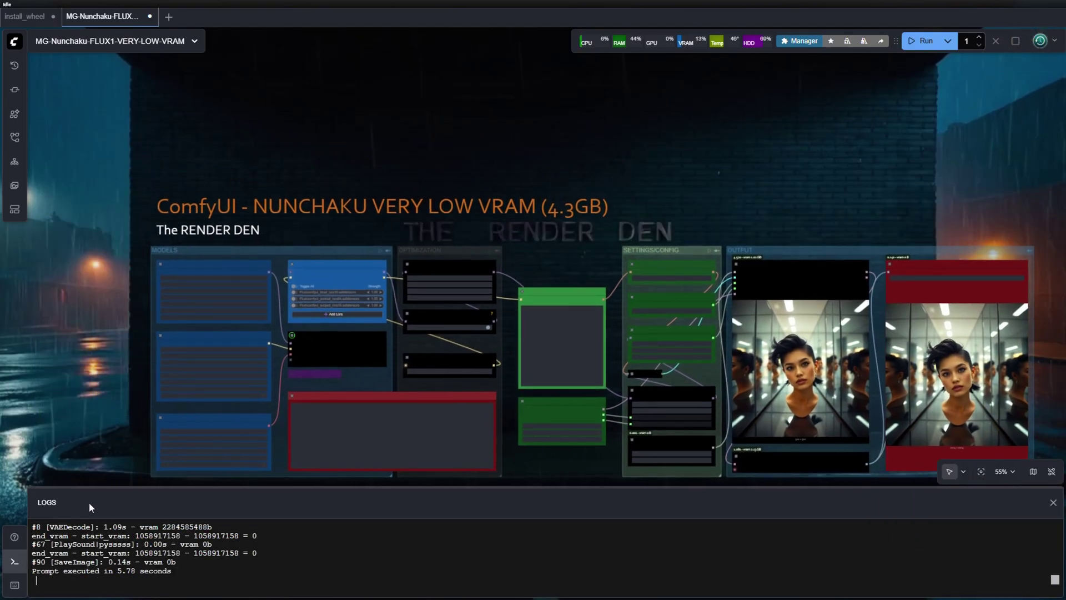
pyautogui.click(9, 563)
pyautogui.moveTo(467, 526); pyautogui.dragTo(438, 528)
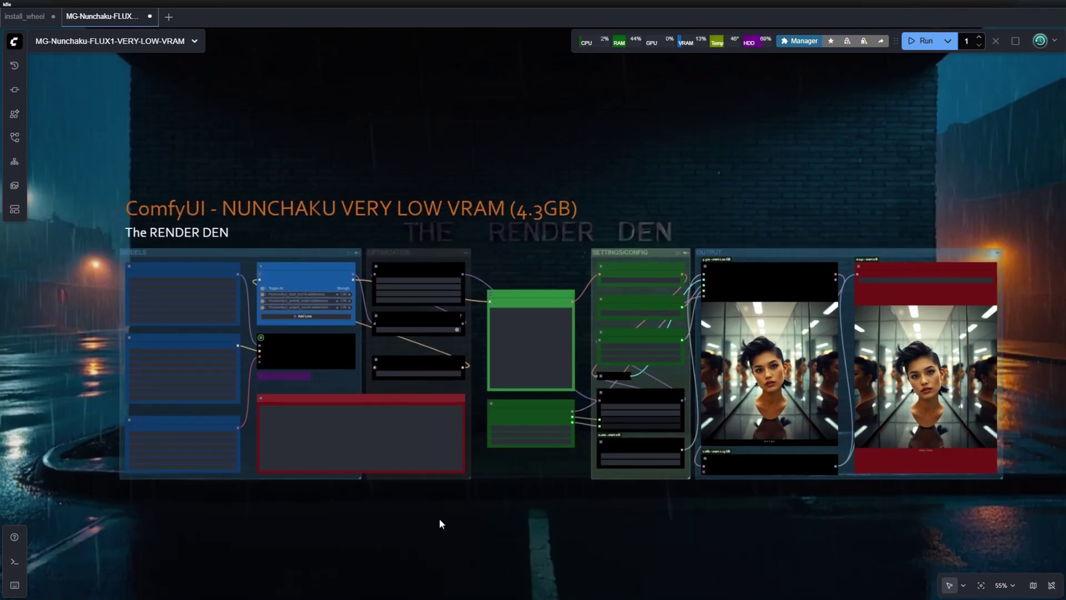